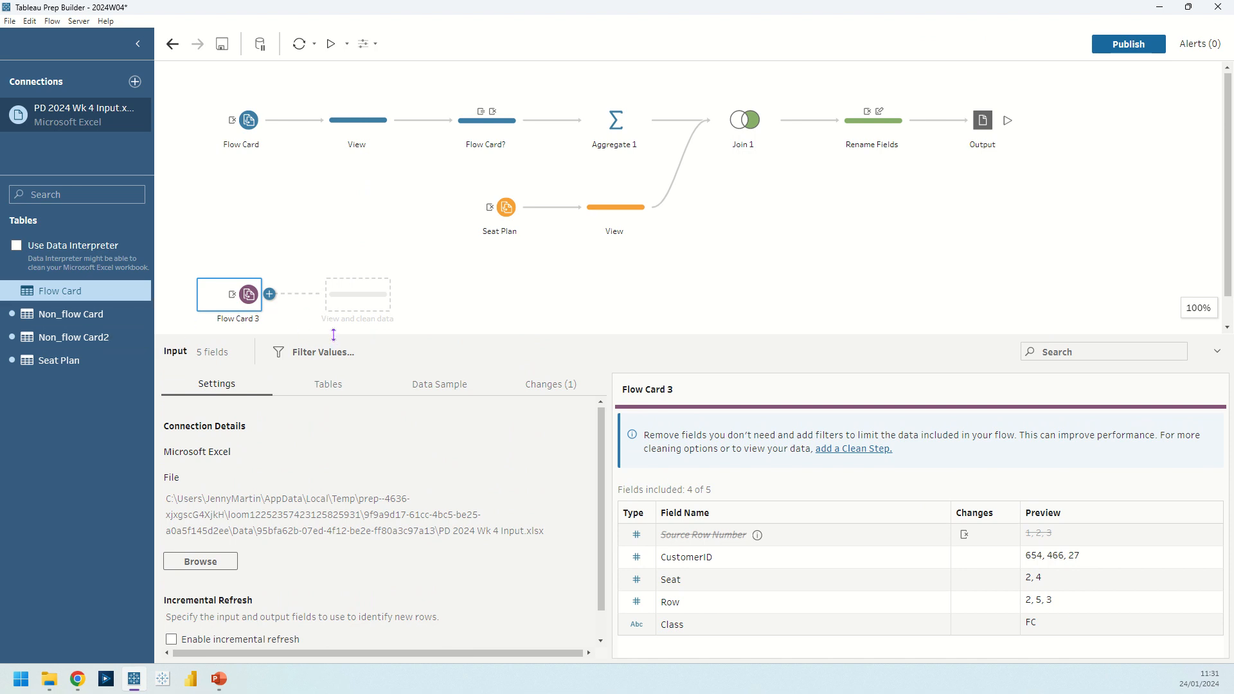
# Switch the Flow Card 3 input's source from a single table to a union of multiple tables
pyautogui.moveTo(322, 333); pyautogui.dragTo(322, 256)
pyautogui.click(328, 309)
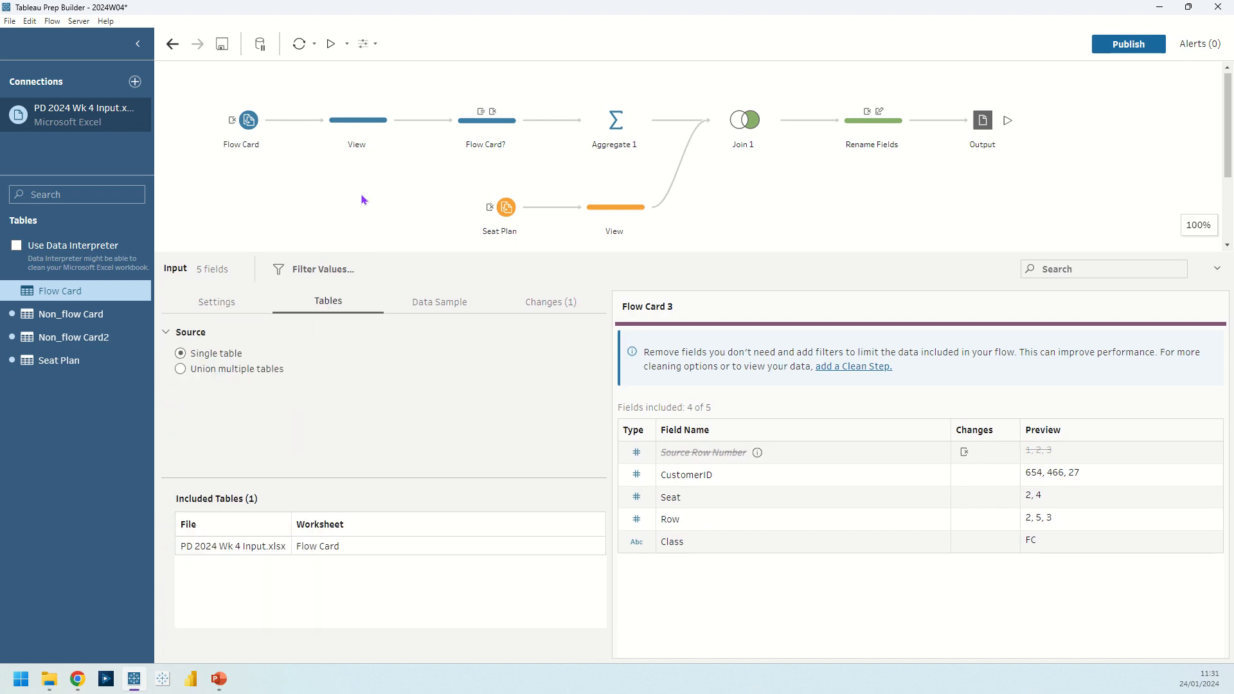
pyautogui.scroll(-3, 365, 201)
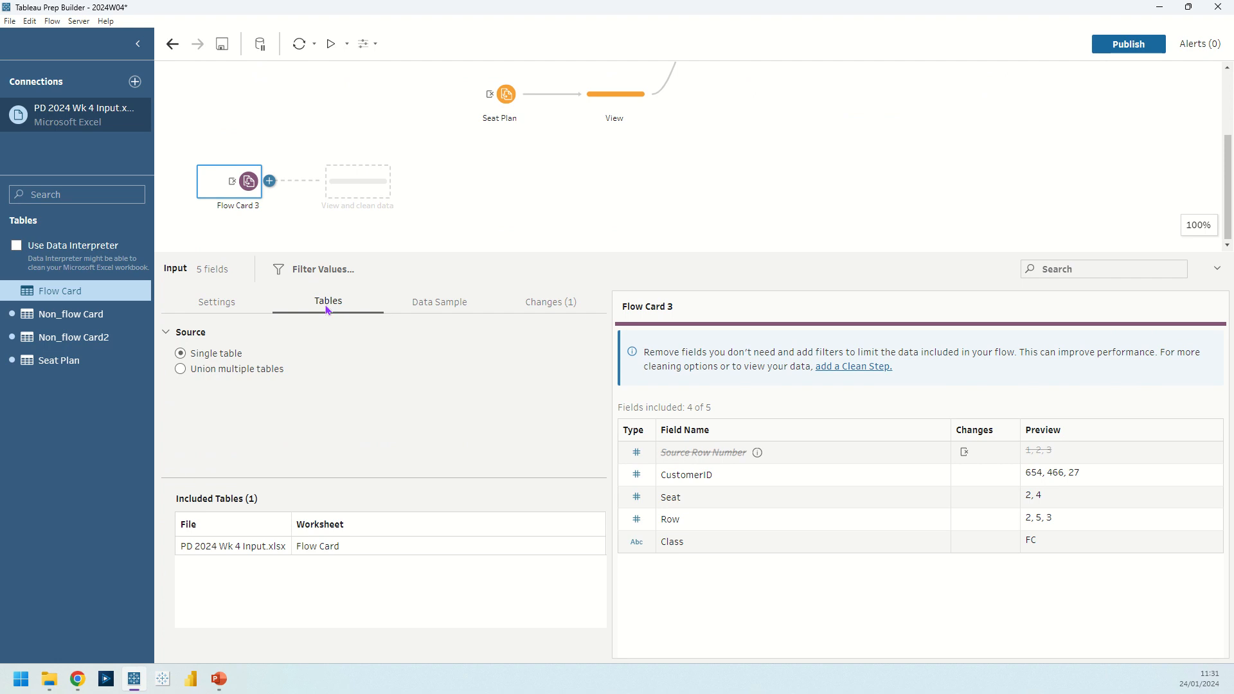
pyautogui.click(214, 377)
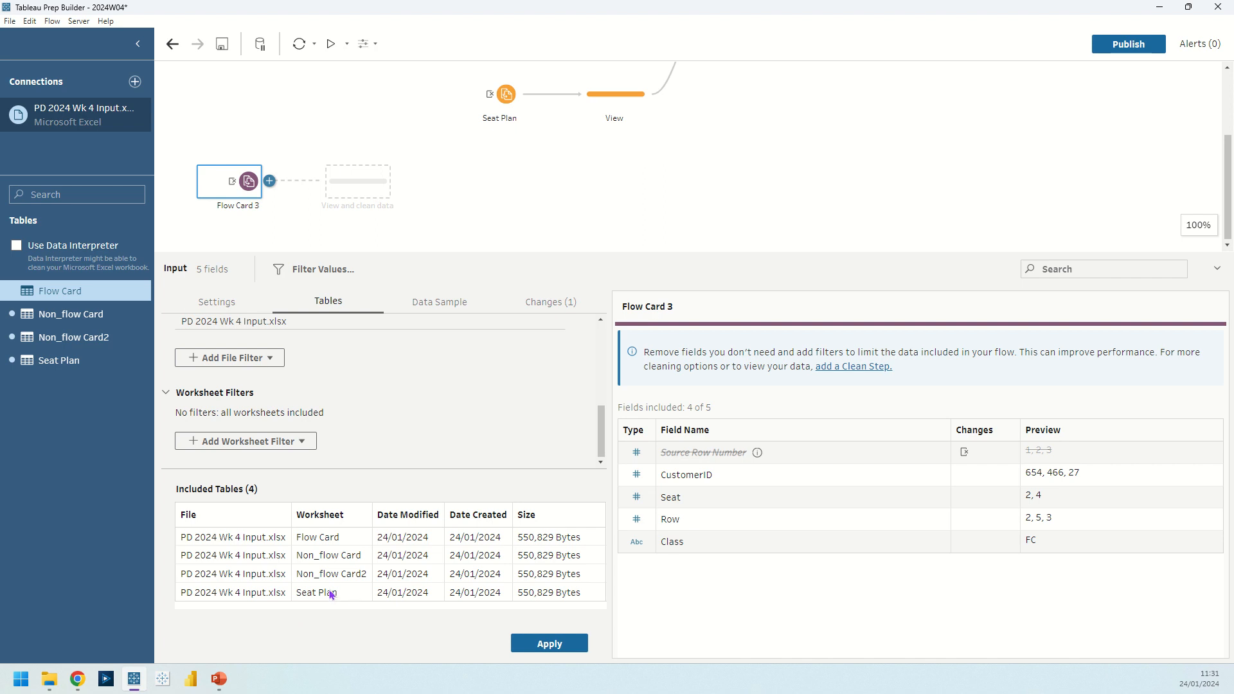
# Add a worksheet name filter to the Flow Card 3 union that matches the pattern *Card
pyautogui.click(248, 441)
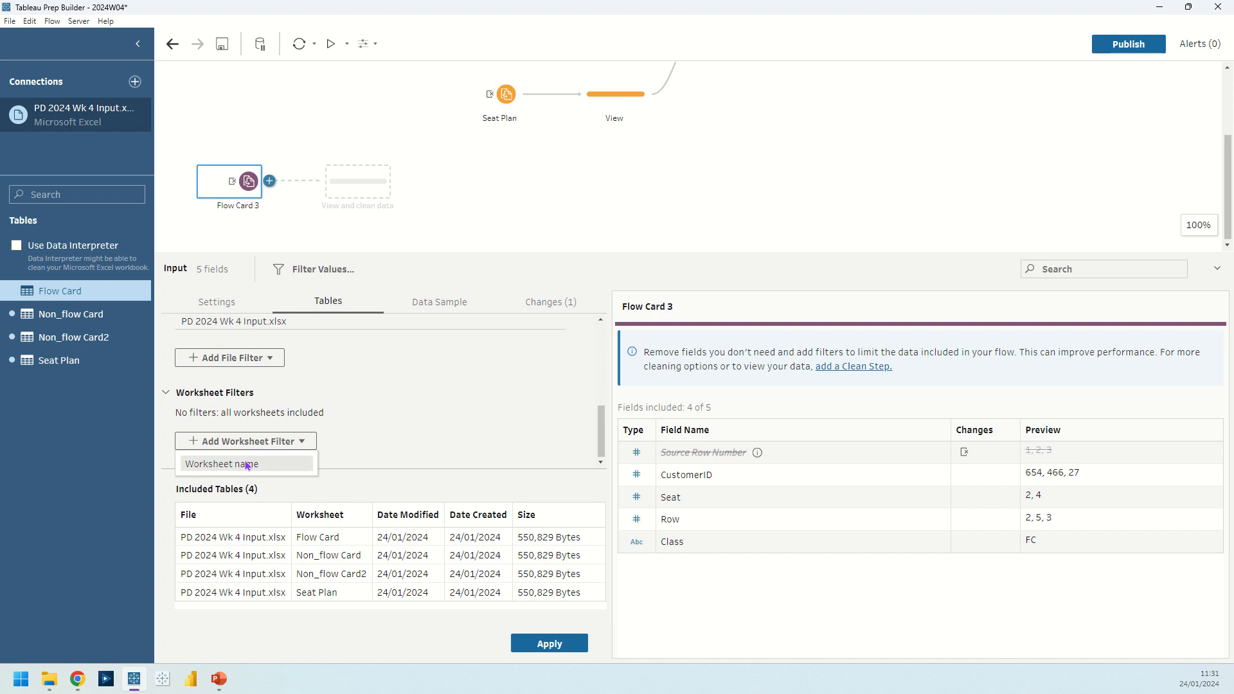
pyautogui.click(247, 464)
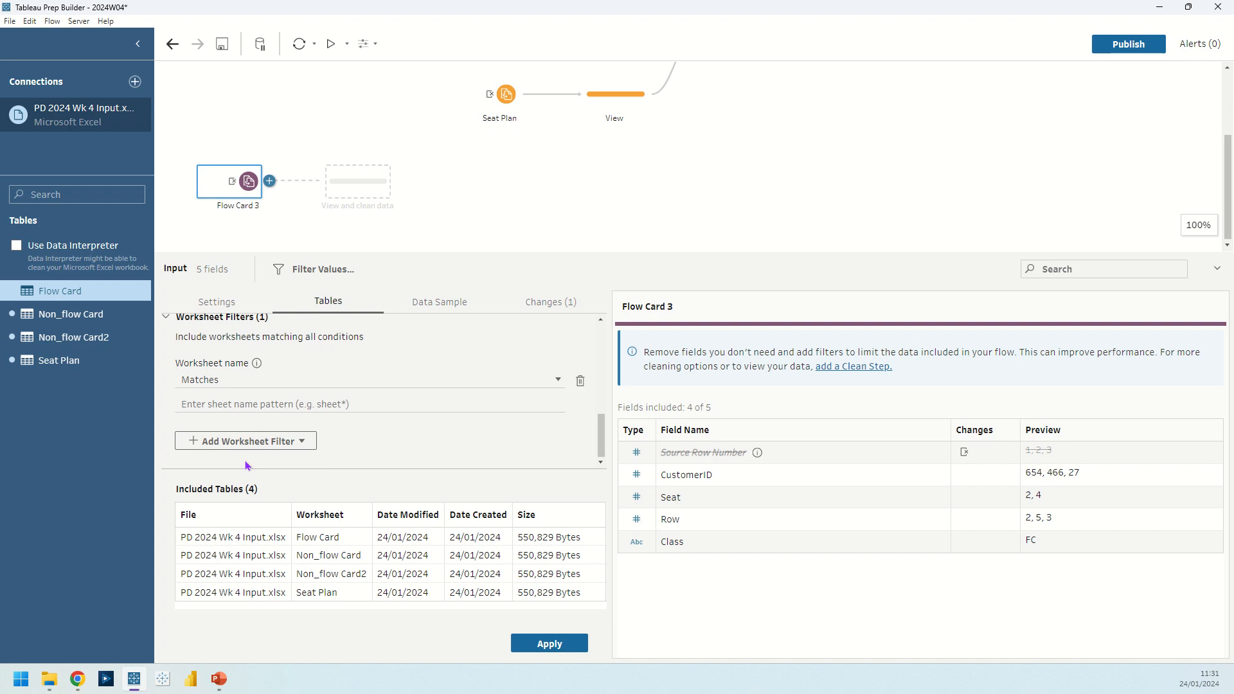
pyautogui.click(248, 403)
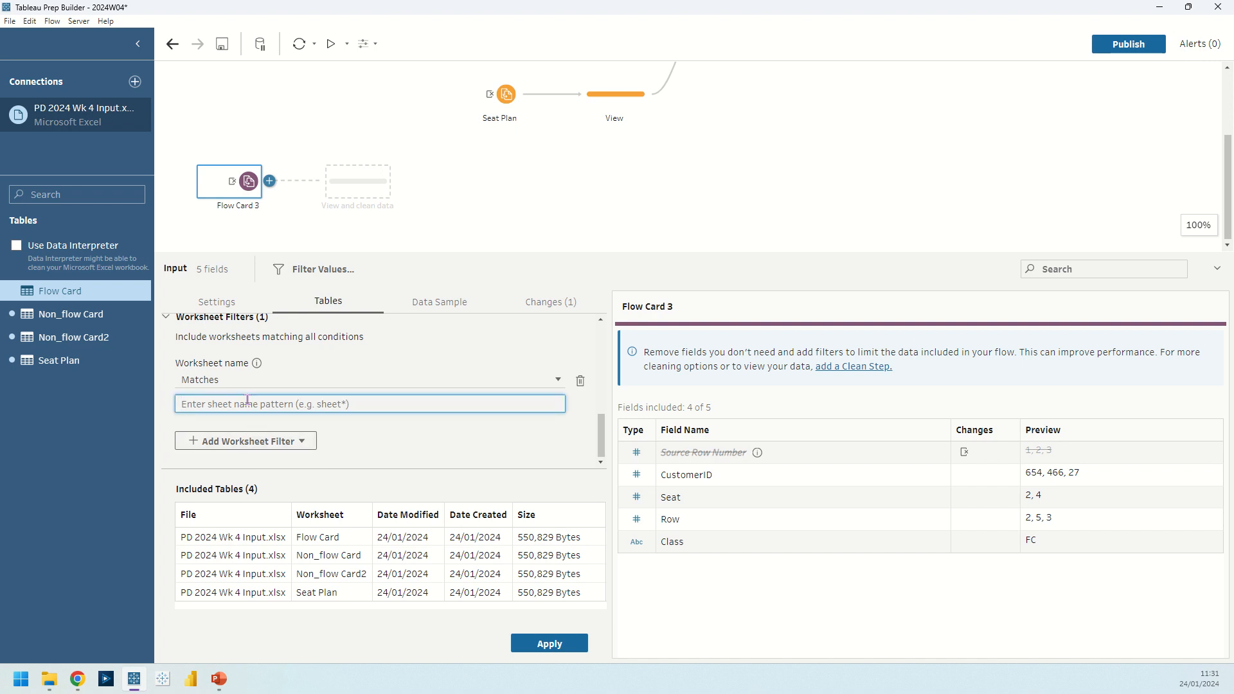
pyautogui.write('Card')
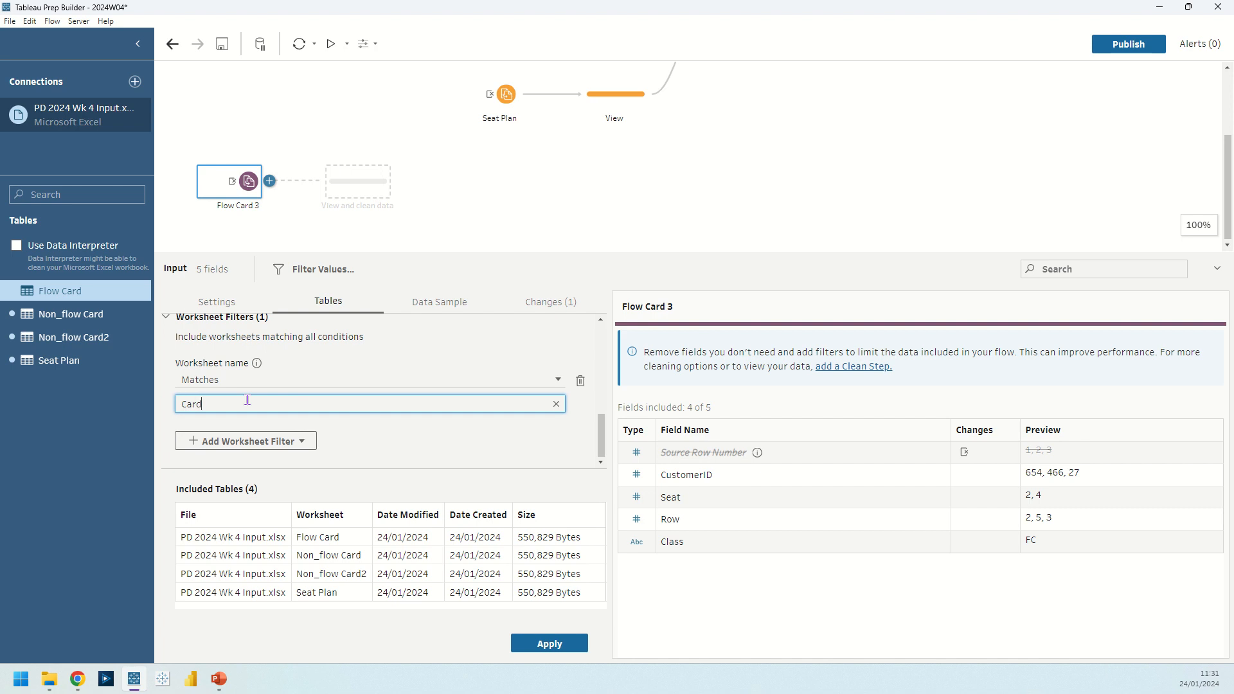
pyautogui.click(183, 404)
pyautogui.write('*')
pyautogui.click(371, 455)
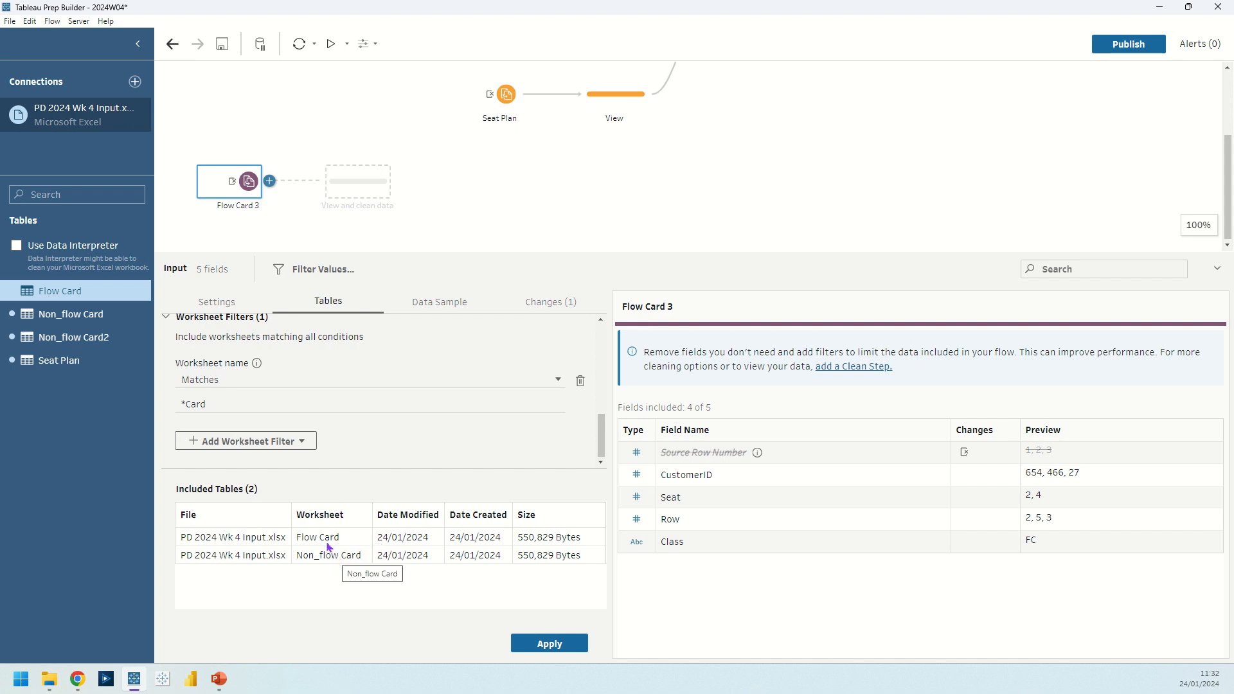
# Set the worksheet name pattern to *Card* and apply the union
pyautogui.click(226, 406)
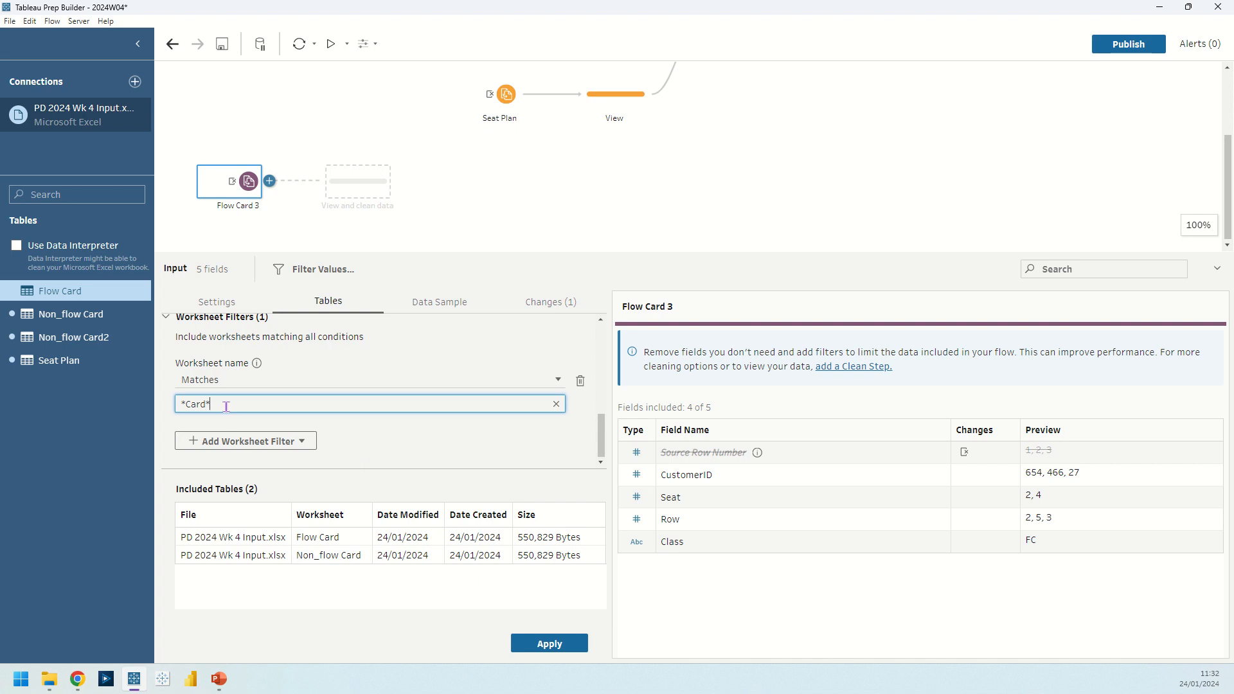
pyautogui.click(364, 452)
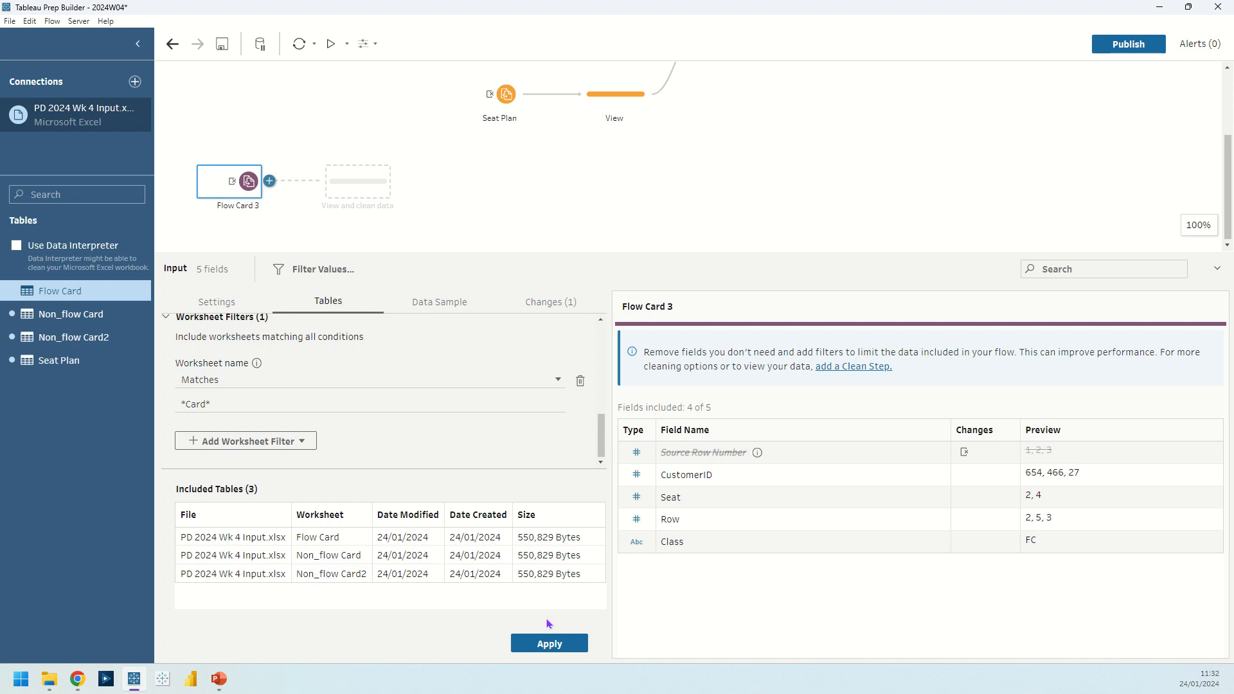
pyautogui.click(557, 642)
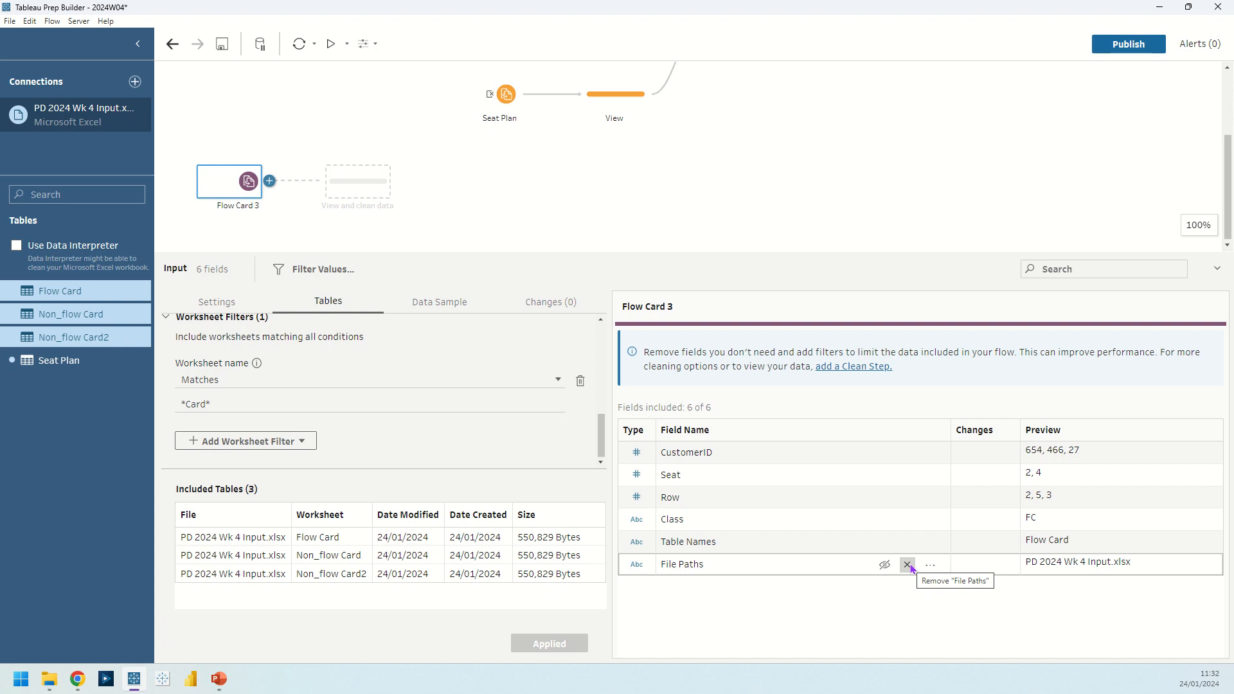
# Remove the File Paths field from the Flow Card 3 input and add a clean step after it, checking the Table Names values
pyautogui.click(908, 565)
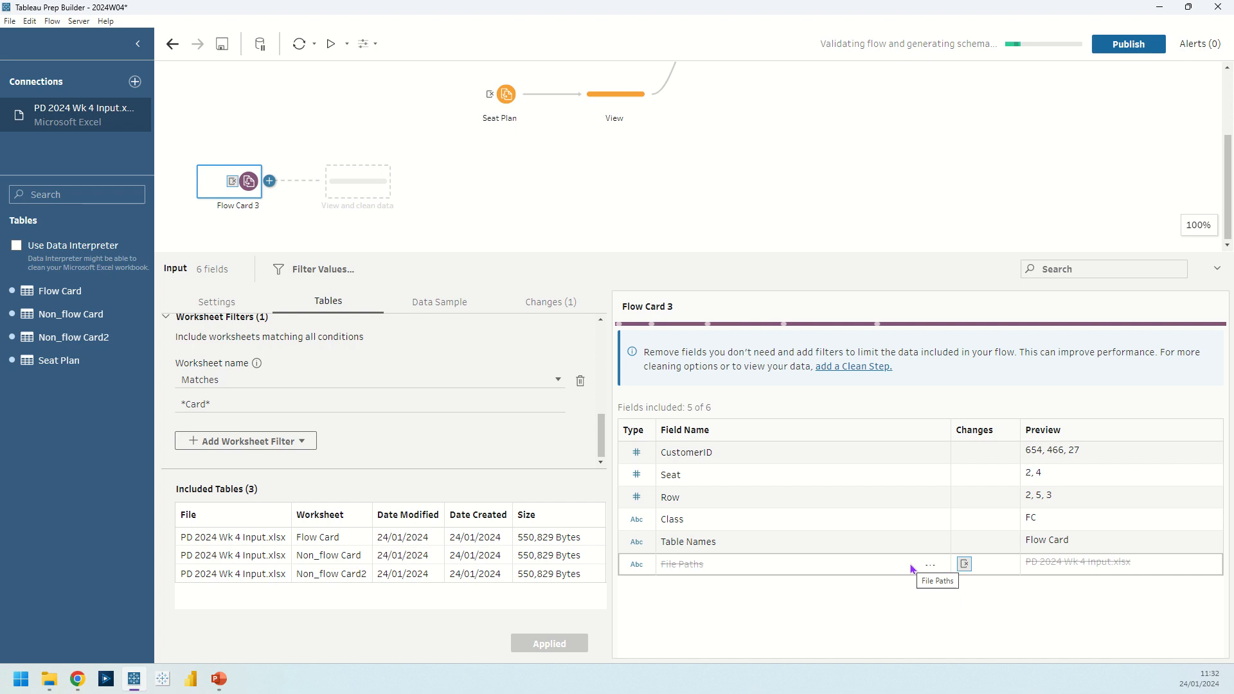
pyautogui.click(363, 181)
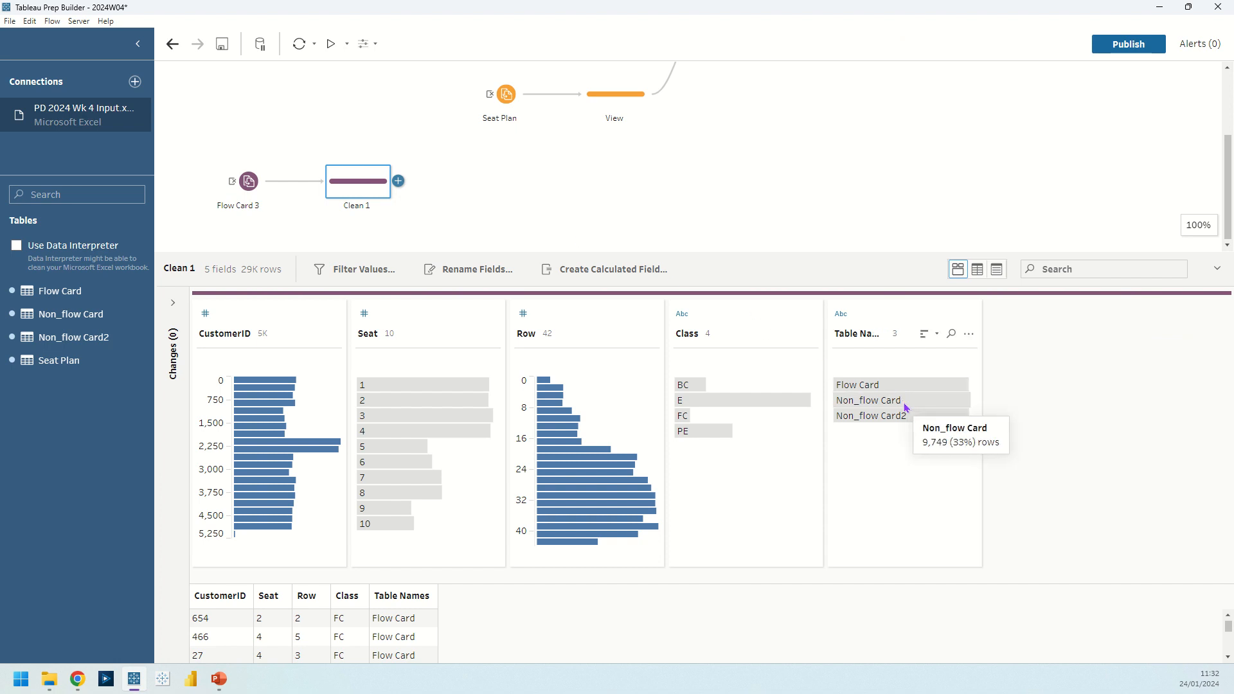
pyautogui.moveTo(907, 421)
pyautogui.moveTo(903, 390)
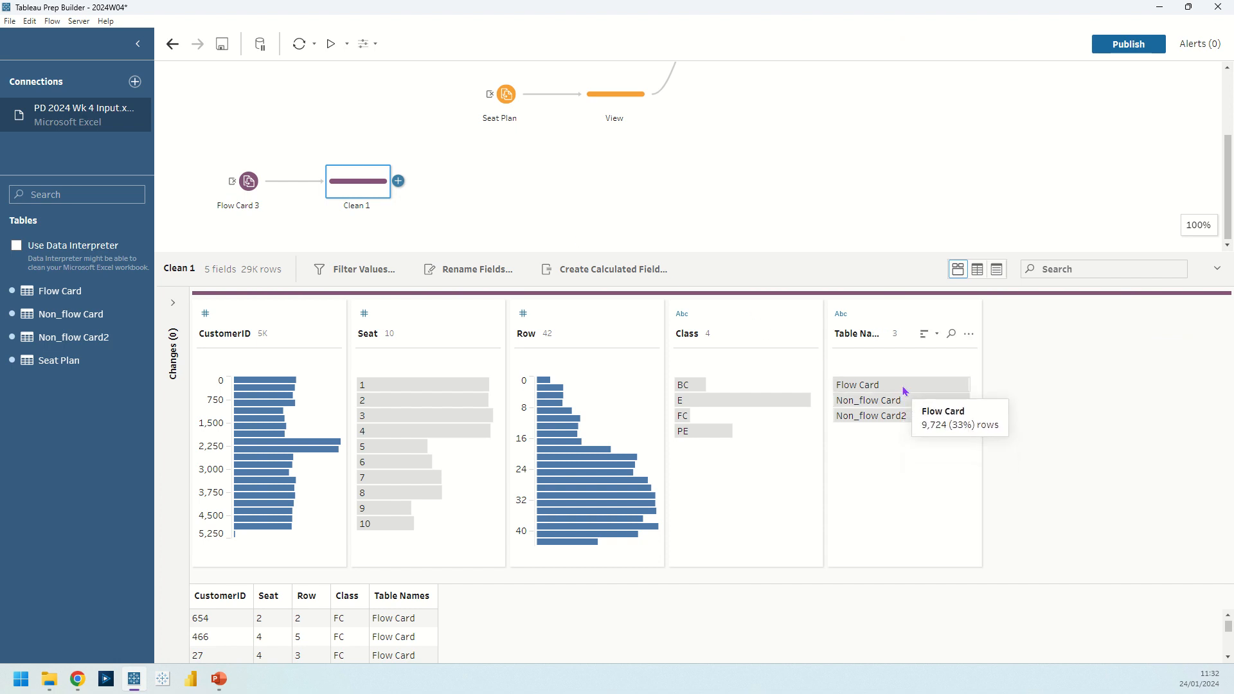
# Add a second clean step after Clean 1 and start a calculated field in it named Flow Card?
pyautogui.scroll(3, 642, 193)
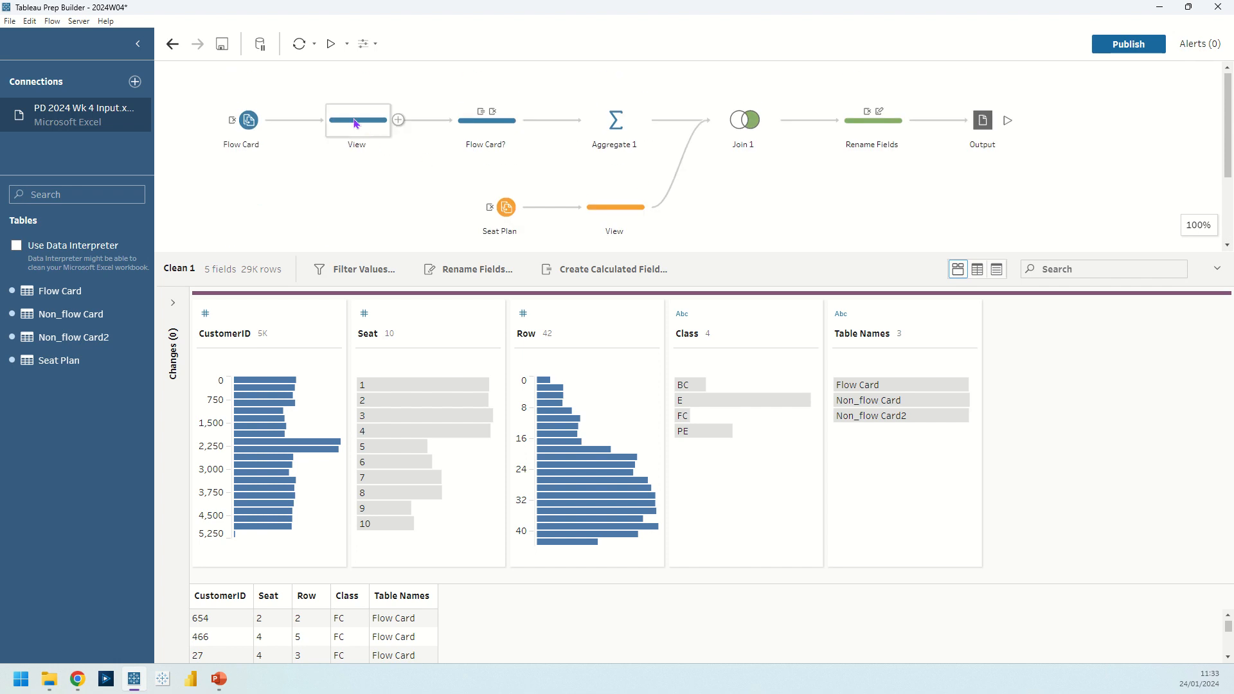
pyautogui.scroll(-3, 377, 225)
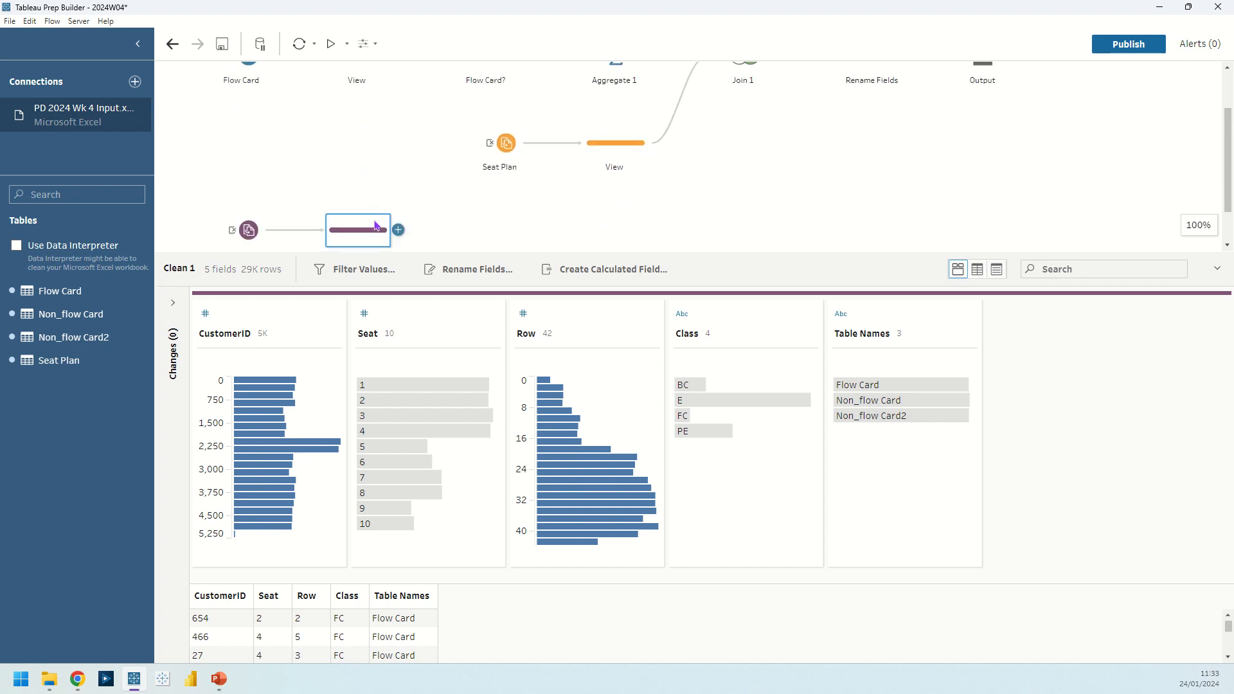
pyautogui.scroll(-2, 463, 214)
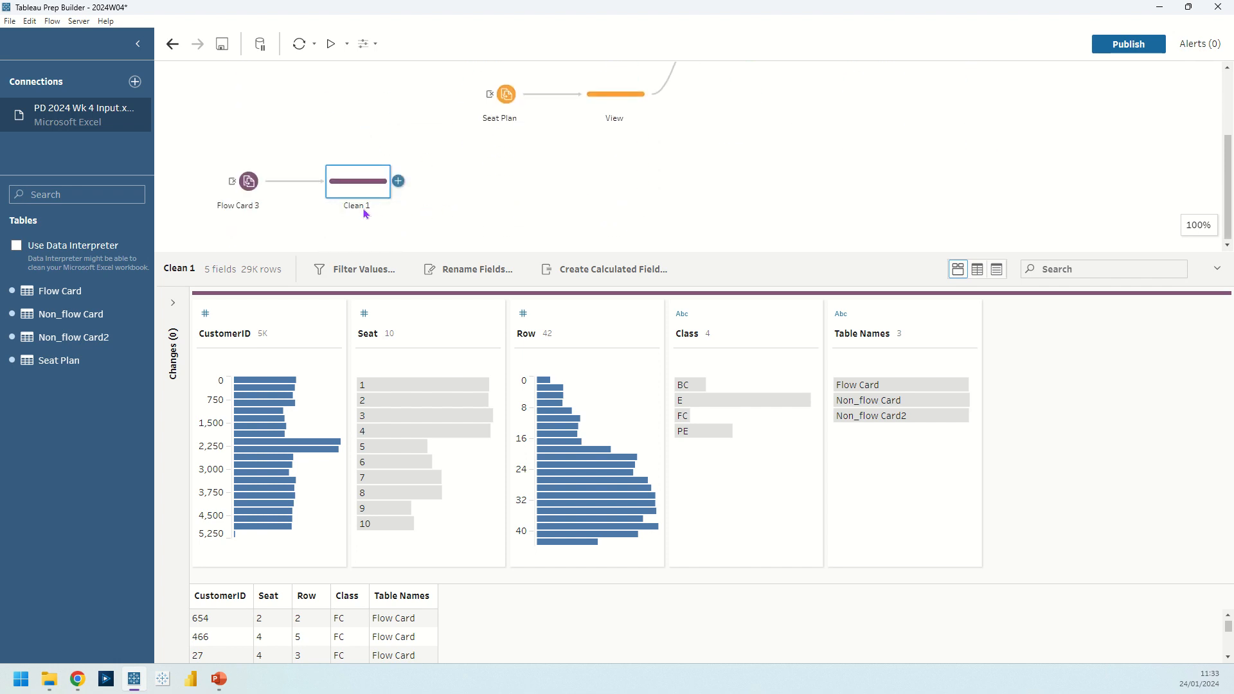
pyautogui.click(398, 181)
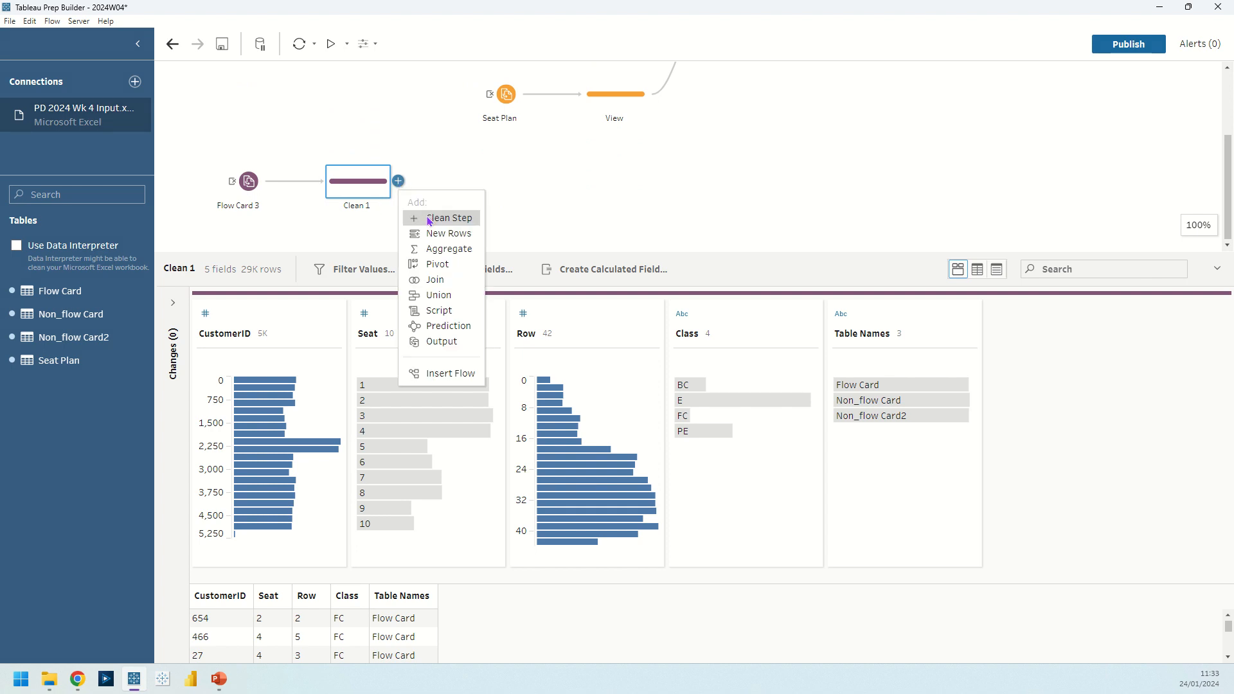
pyautogui.click(429, 220)
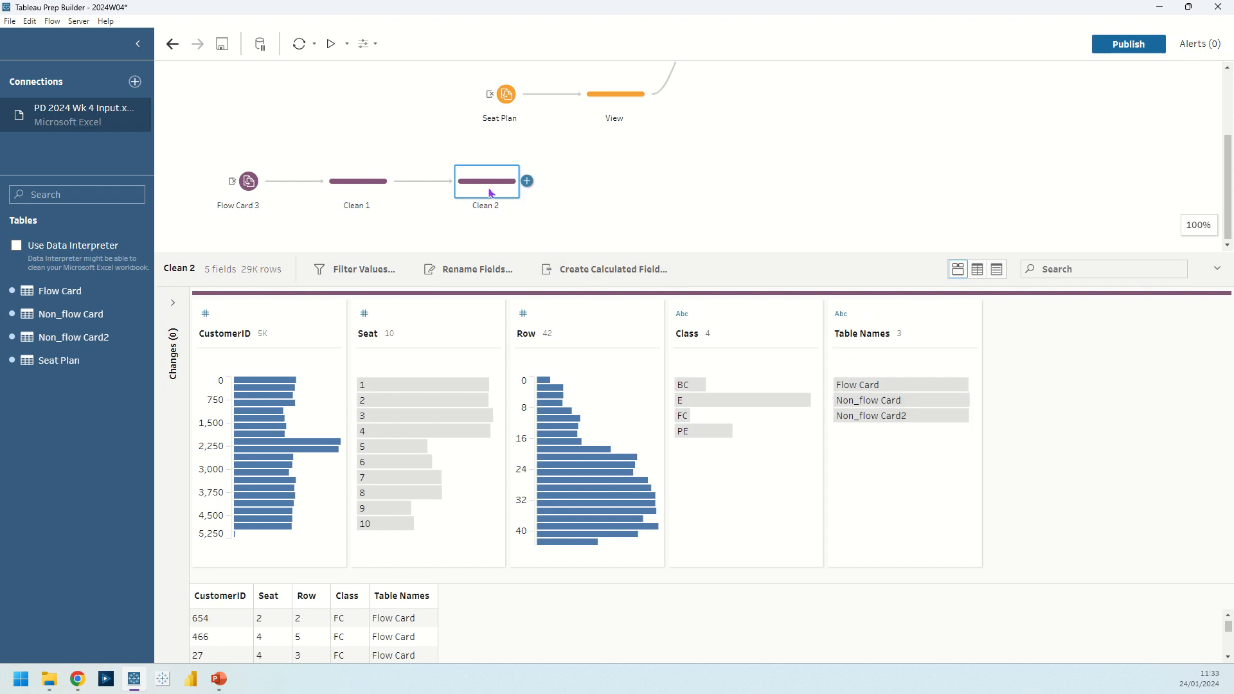
pyautogui.click(585, 267)
pyautogui.doubleClick(409, 194)
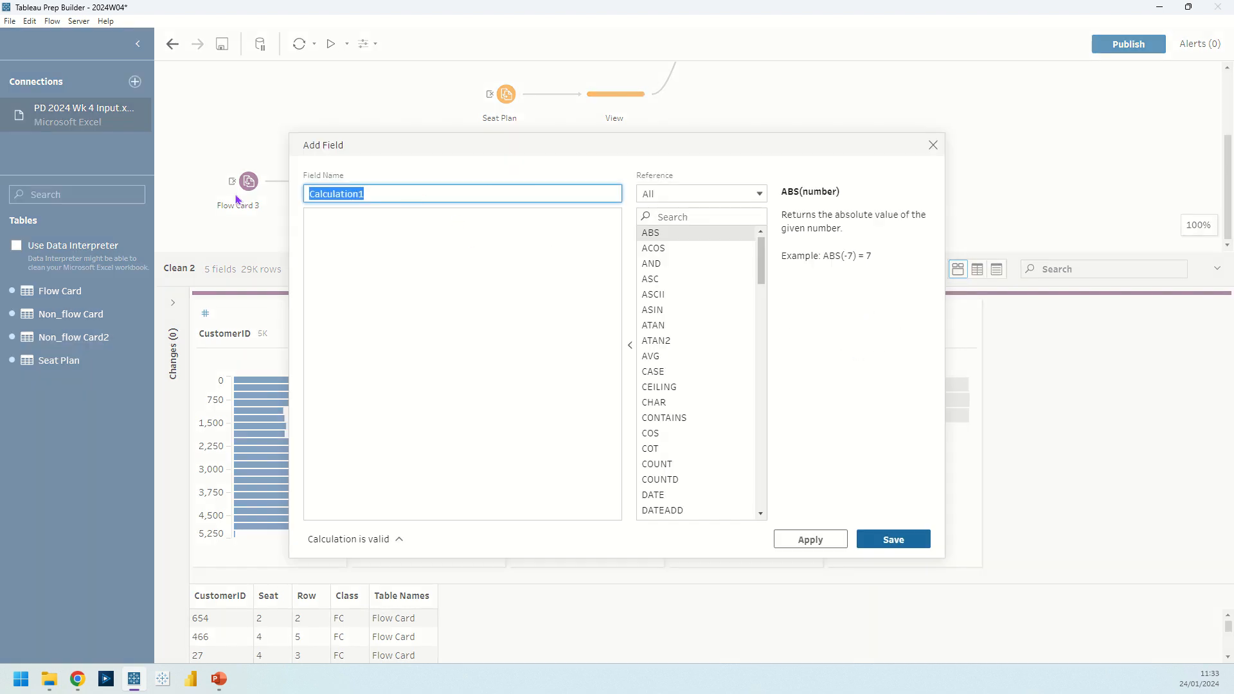
pyautogui.write('F')
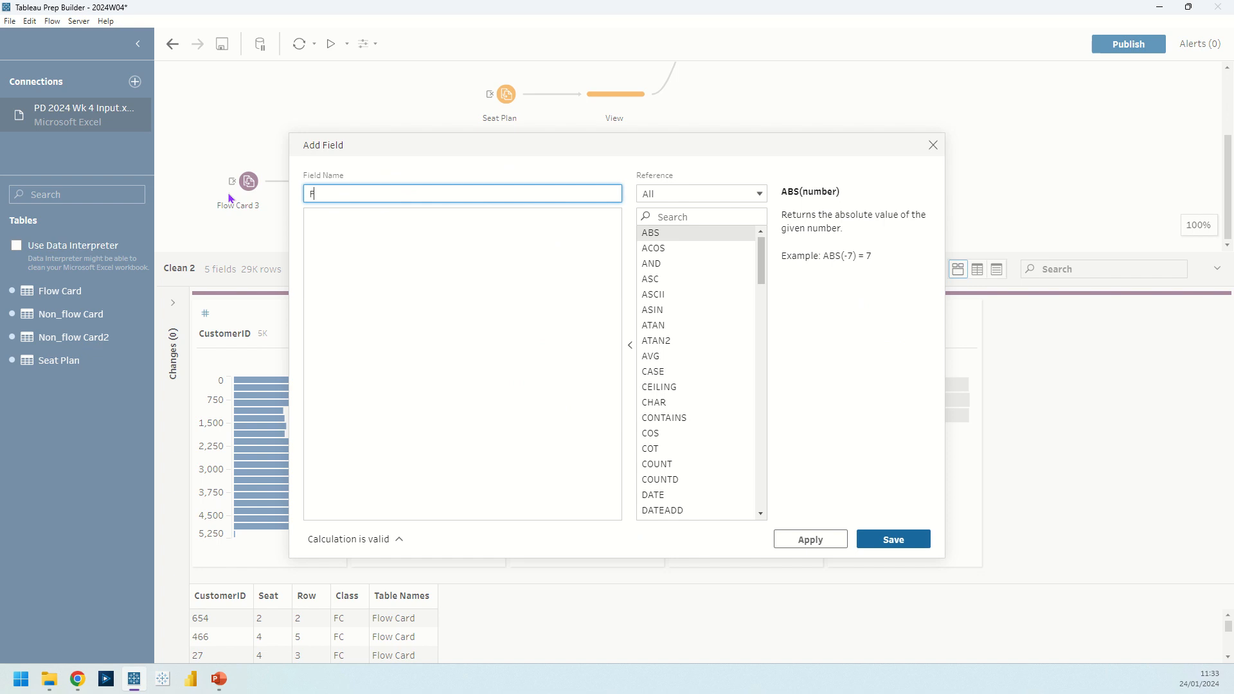
pyautogui.write('low Card?')
pyautogui.click(363, 235)
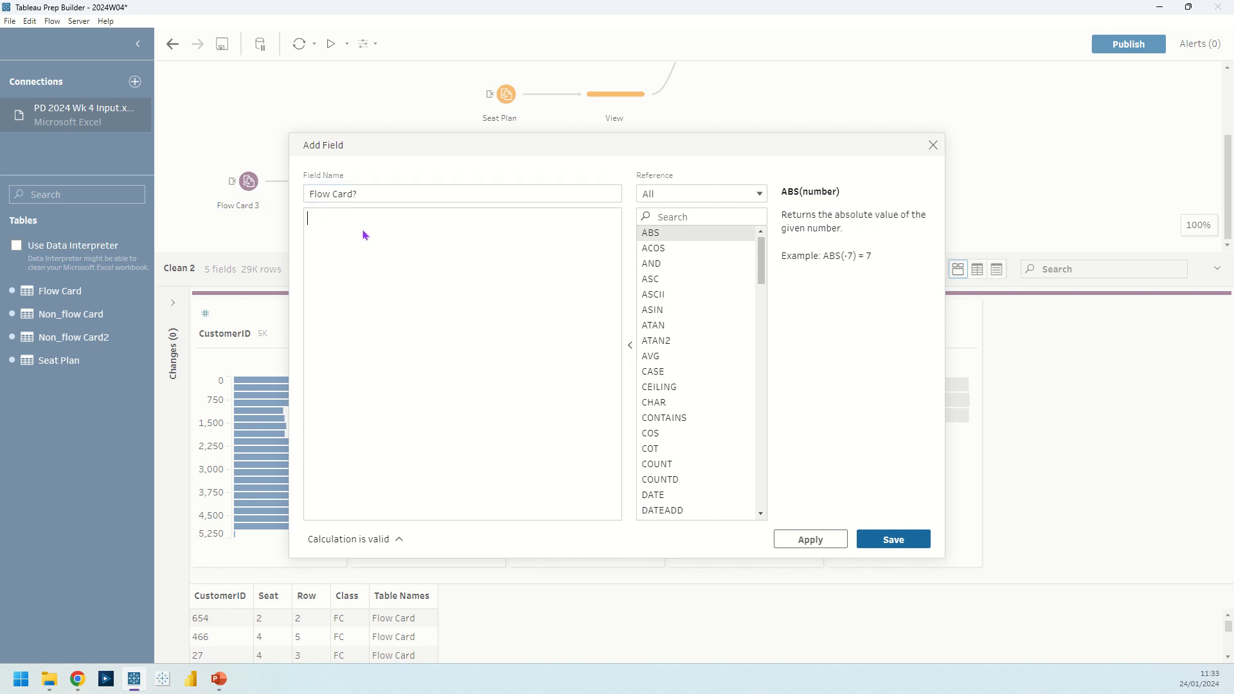
# Enter the formula if [Table Names]='Flow Card' then 'y' else 'n' end for the Flow Card? field and save it
pyautogui.write('if ta')
pyautogui.press('Return')
pyautogui.write("='Flow")
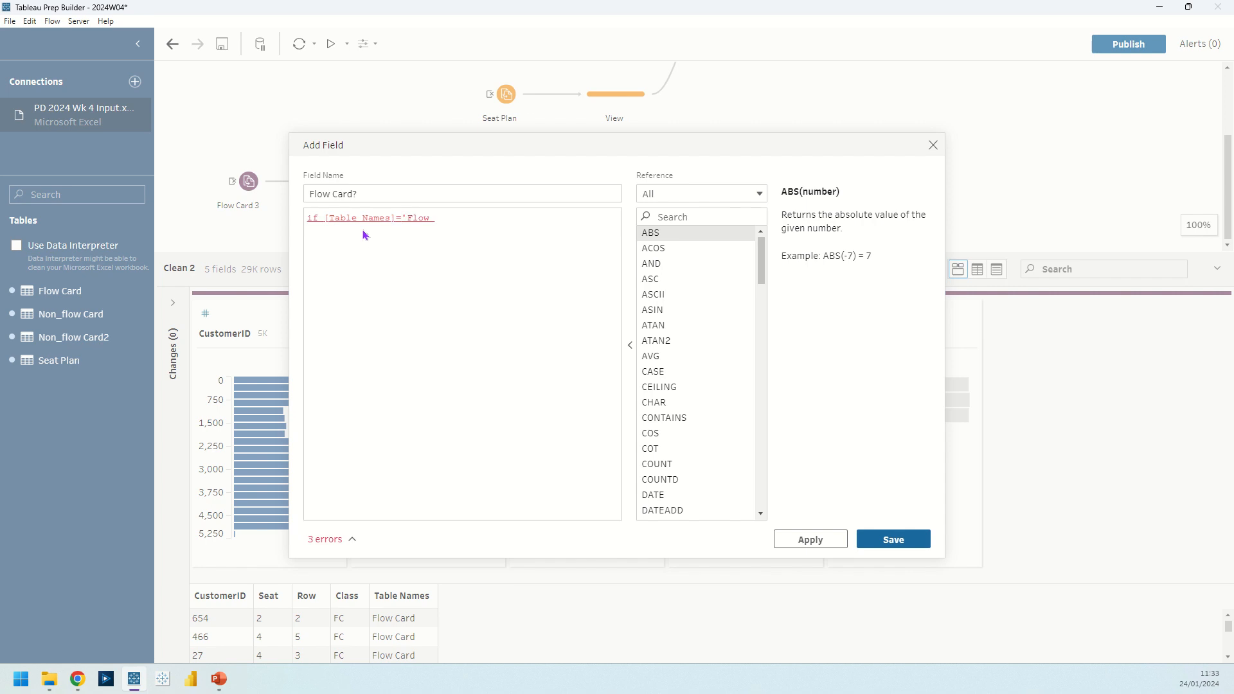
pyautogui.write(' Card')
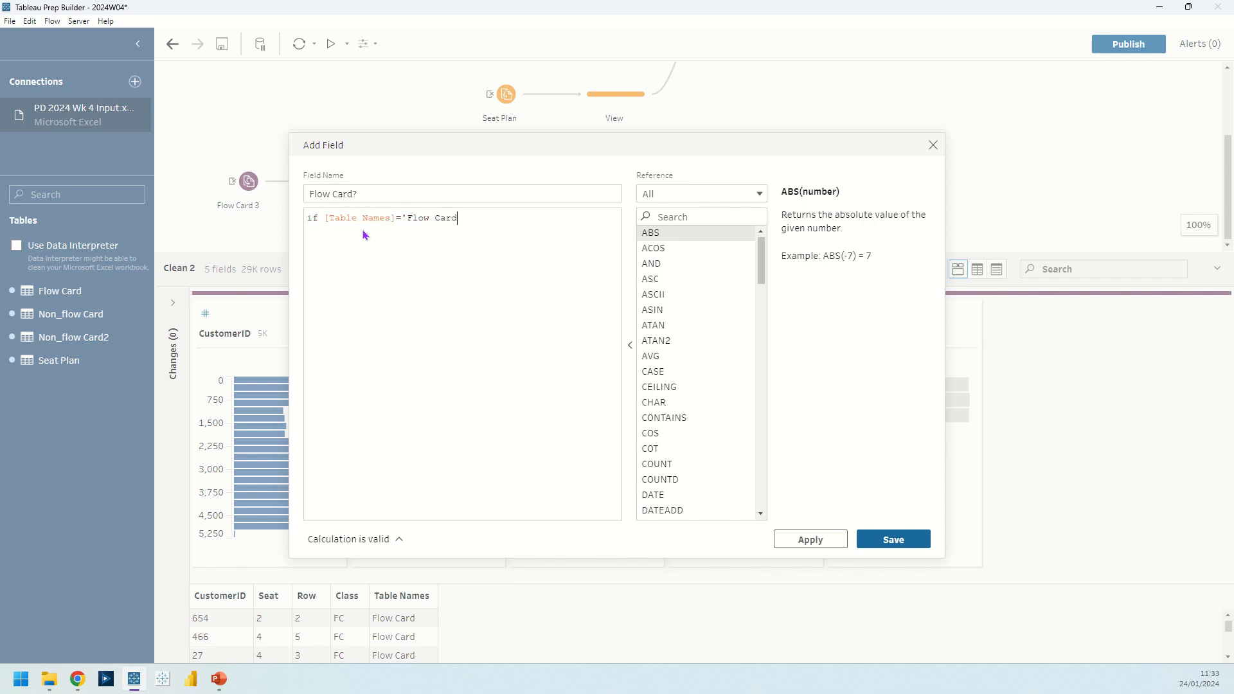
pyautogui.write("'")
pyautogui.press('Return')
pyautogui.write("then 'y'")
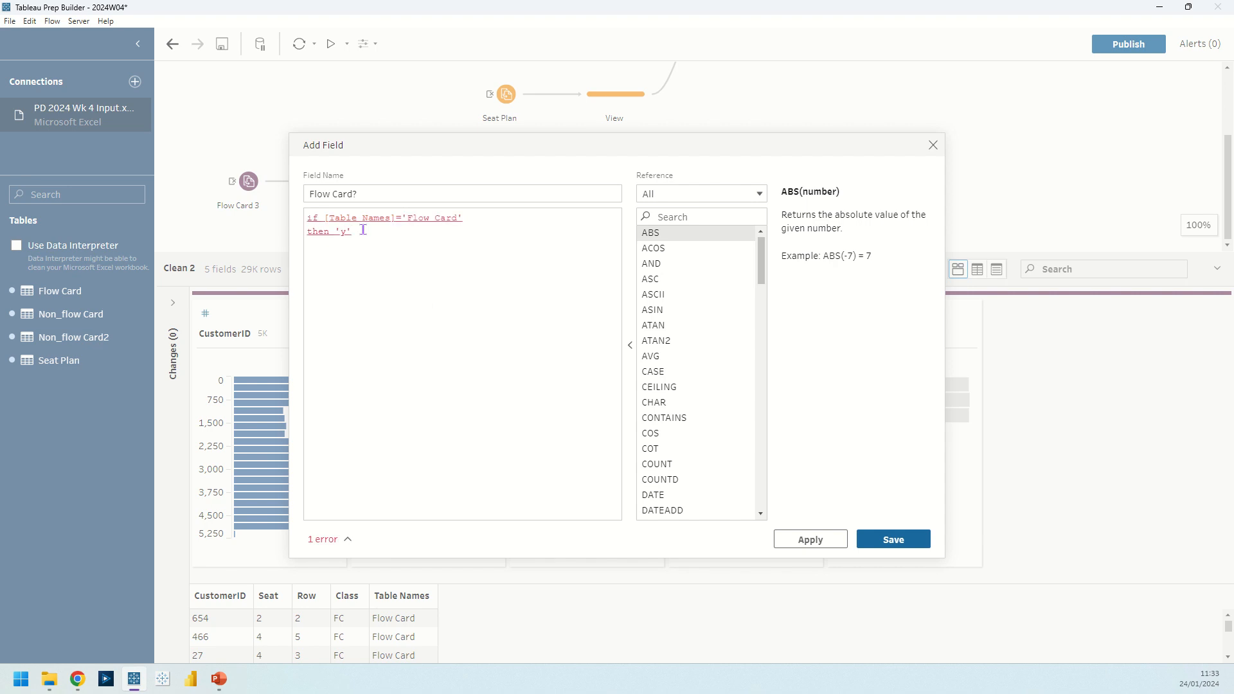
pyautogui.press('Return')
pyautogui.write('e')
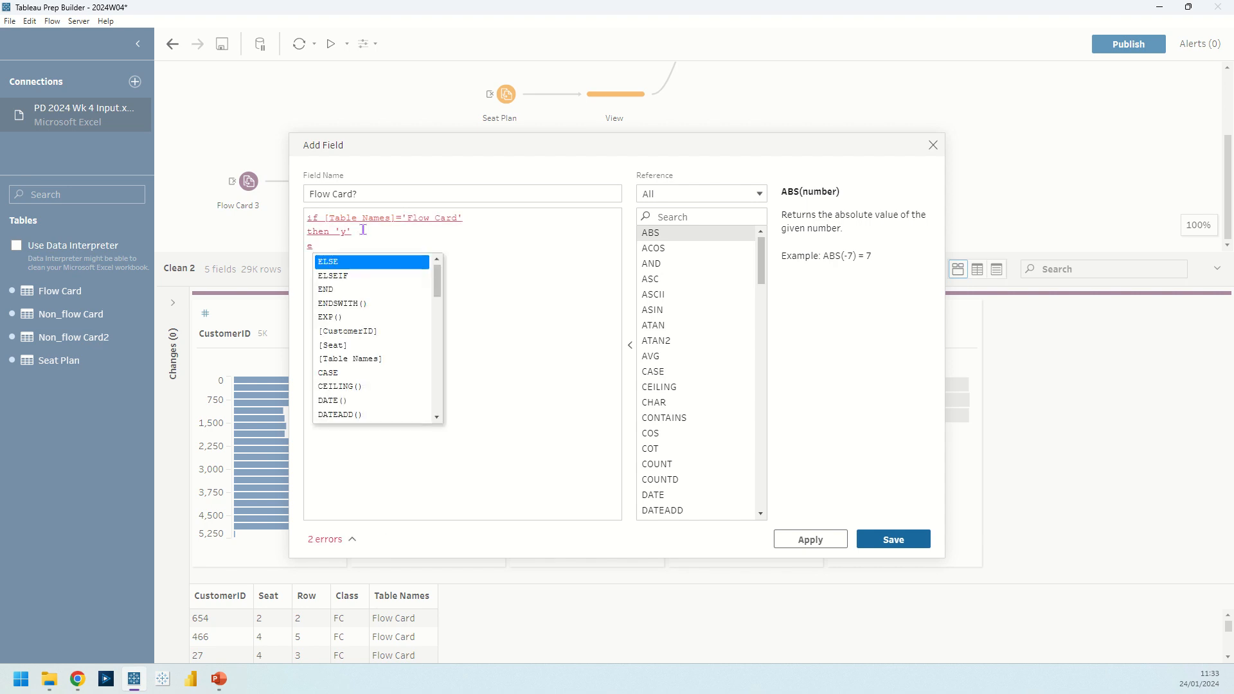
pyautogui.write("lse 'n'")
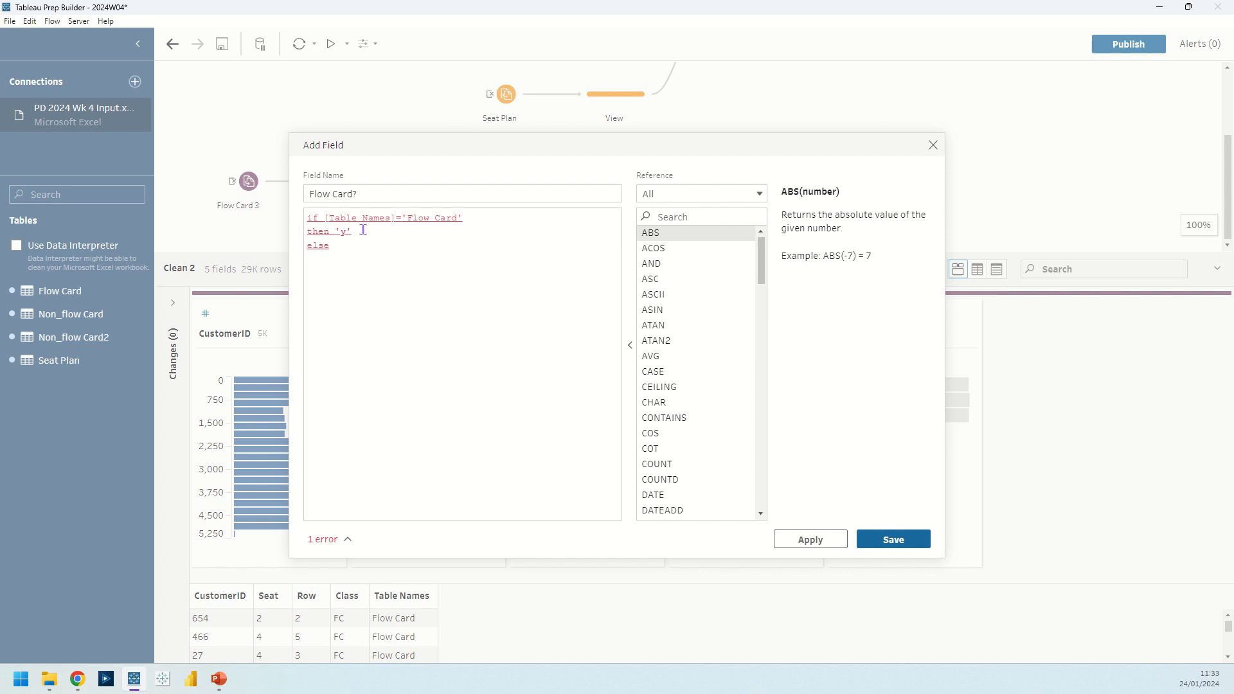
pyautogui.press('Return')
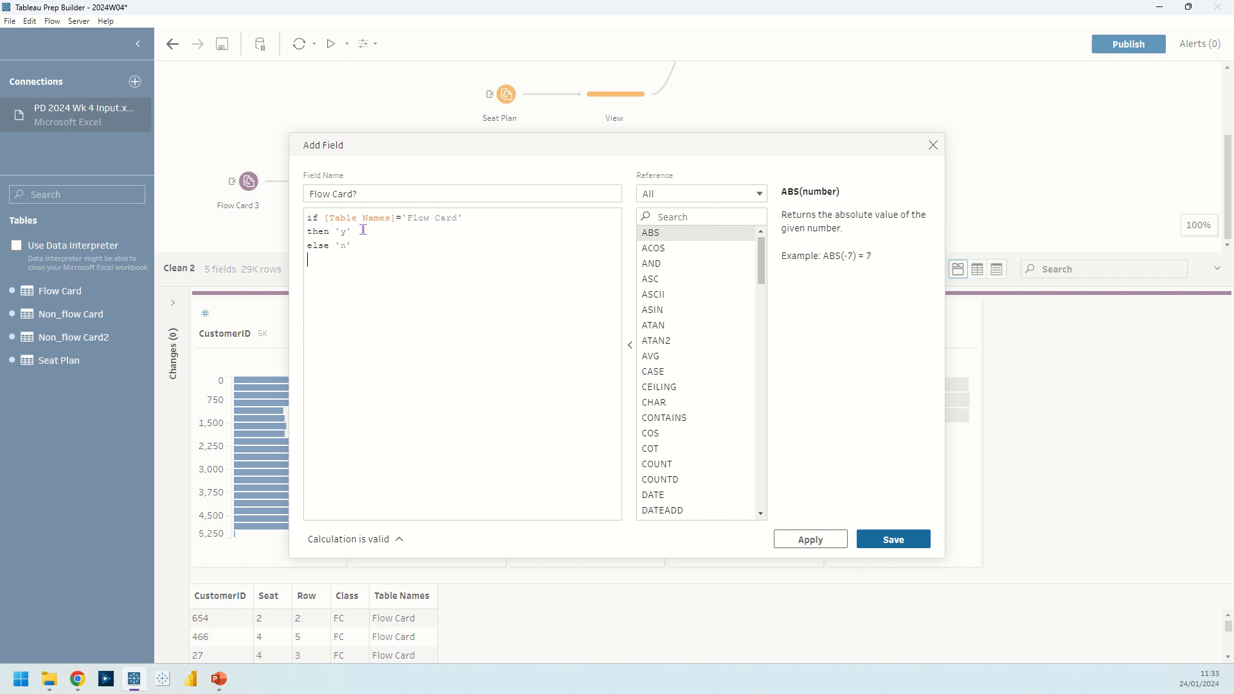
pyautogui.write('end')
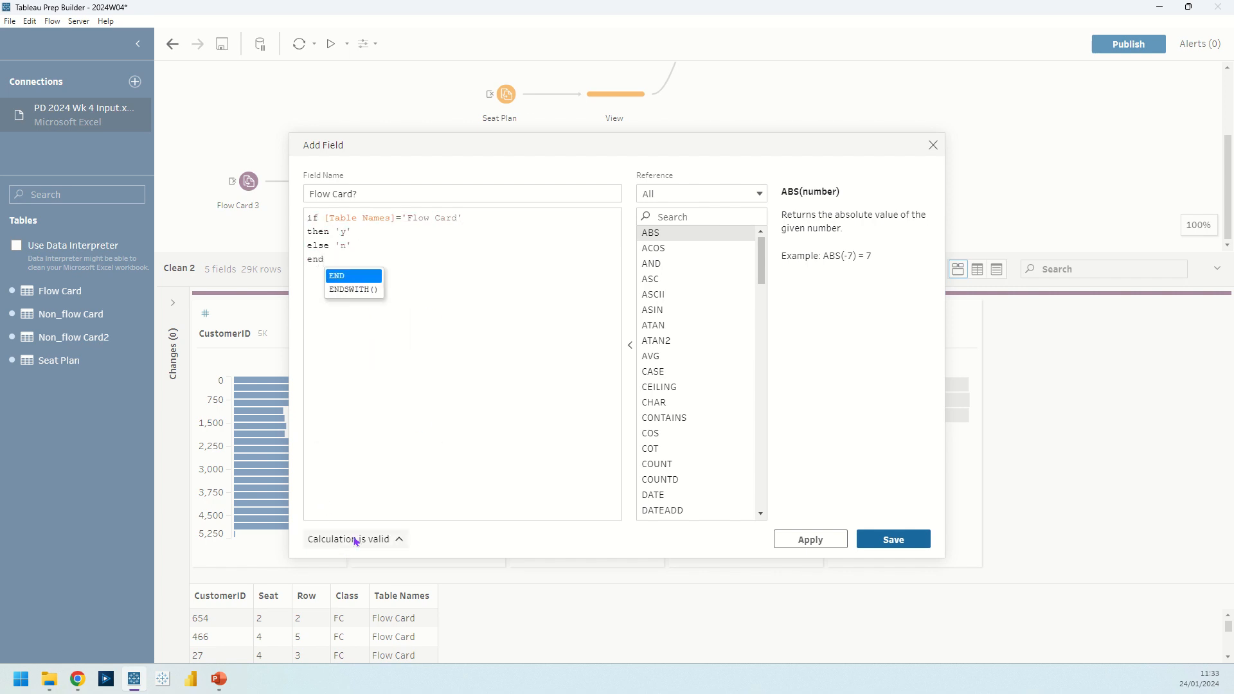
pyautogui.click(895, 539)
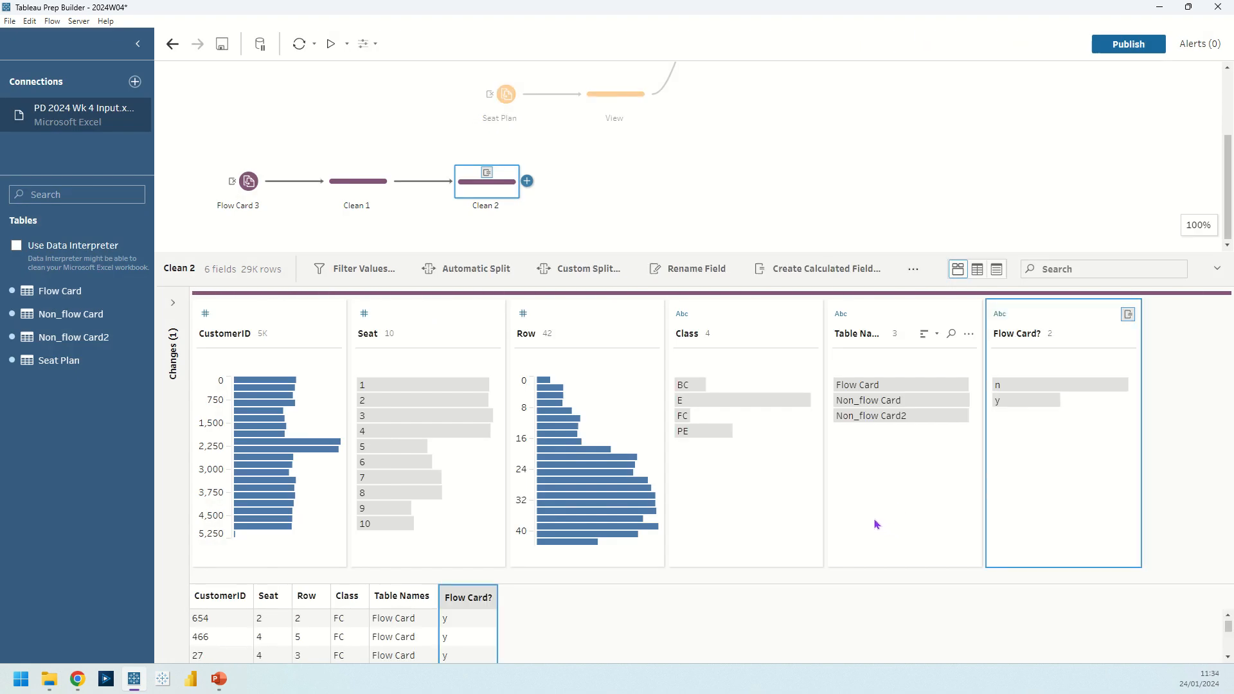
# Remove the Table Names field in the Clean 2 step
pyautogui.click(908, 318)
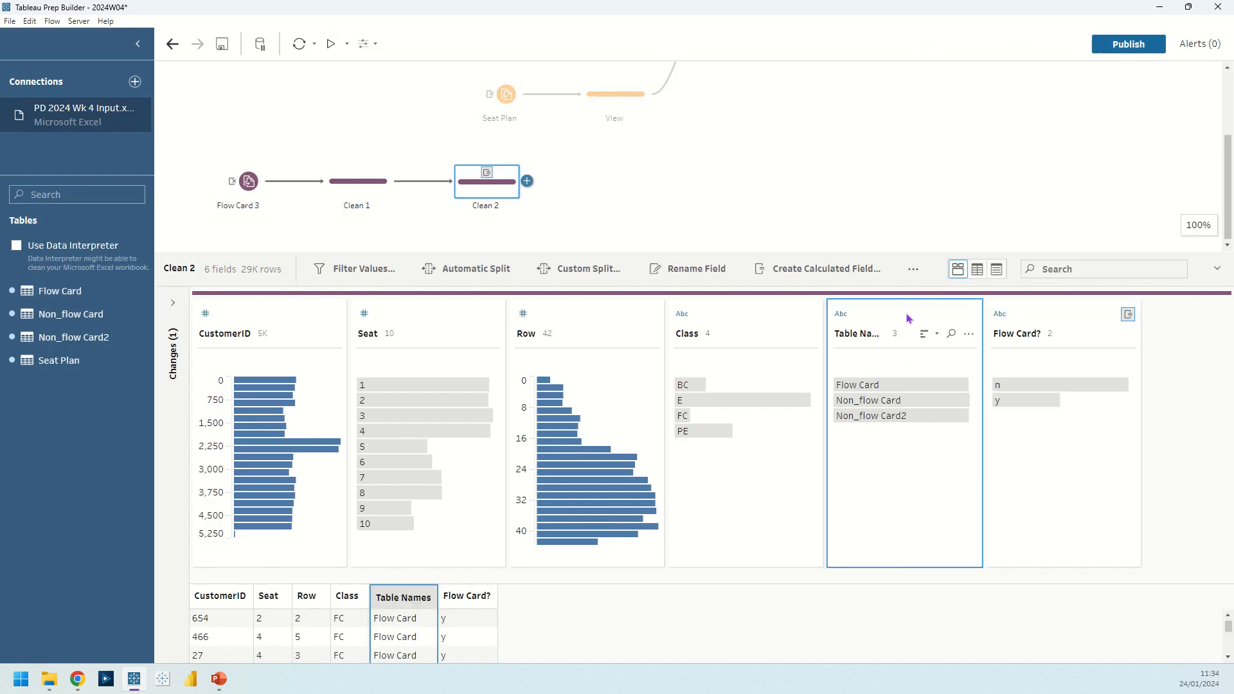
pyautogui.click(913, 270)
pyautogui.click(939, 330)
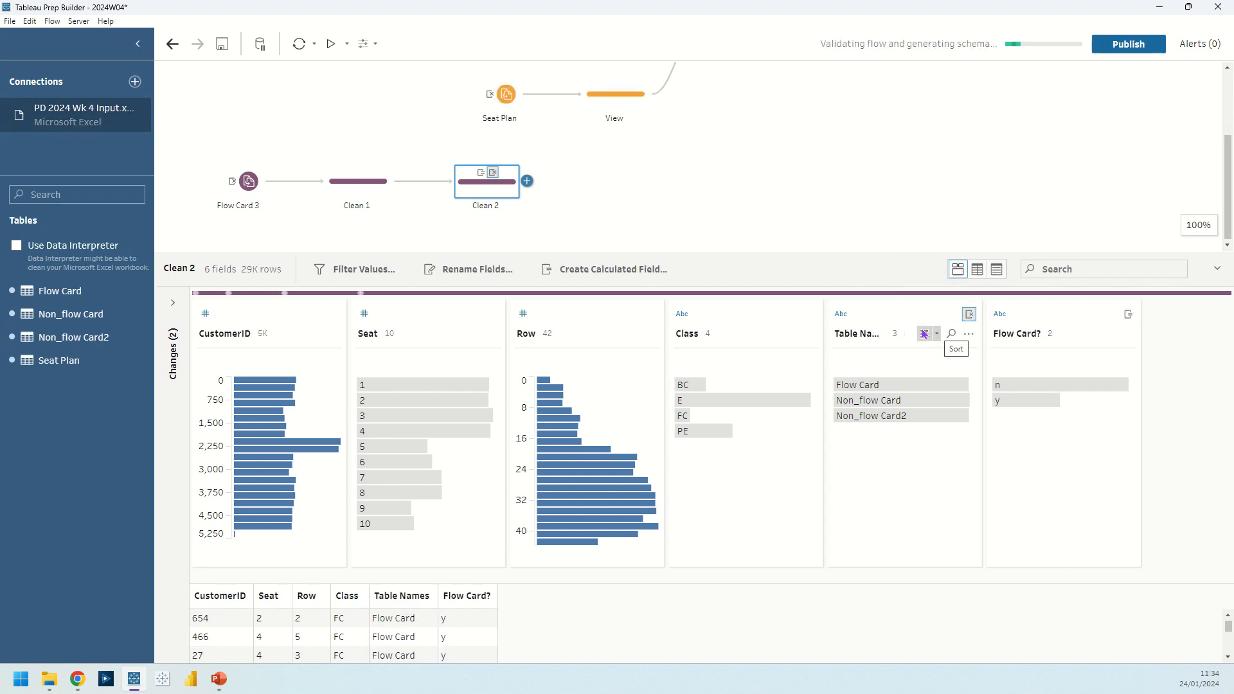
# Add an aggregate step after Clean 2 and group it by Seat, Row and Class
pyautogui.click(527, 181)
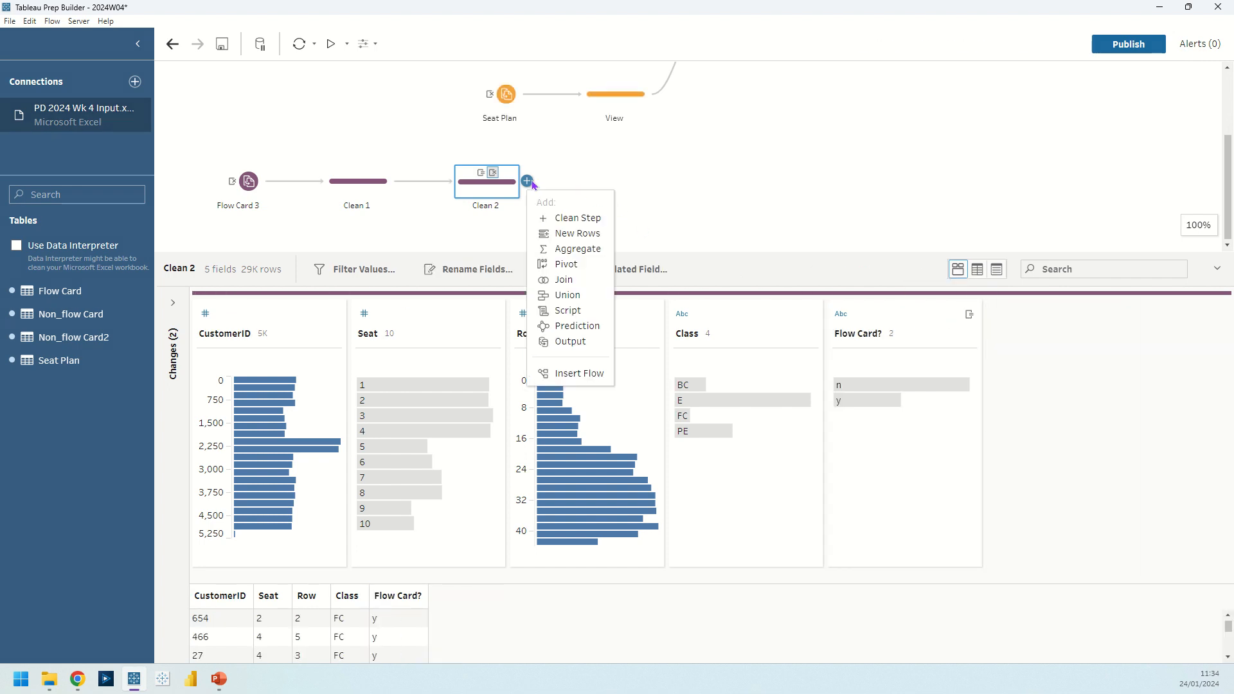
pyautogui.click(556, 249)
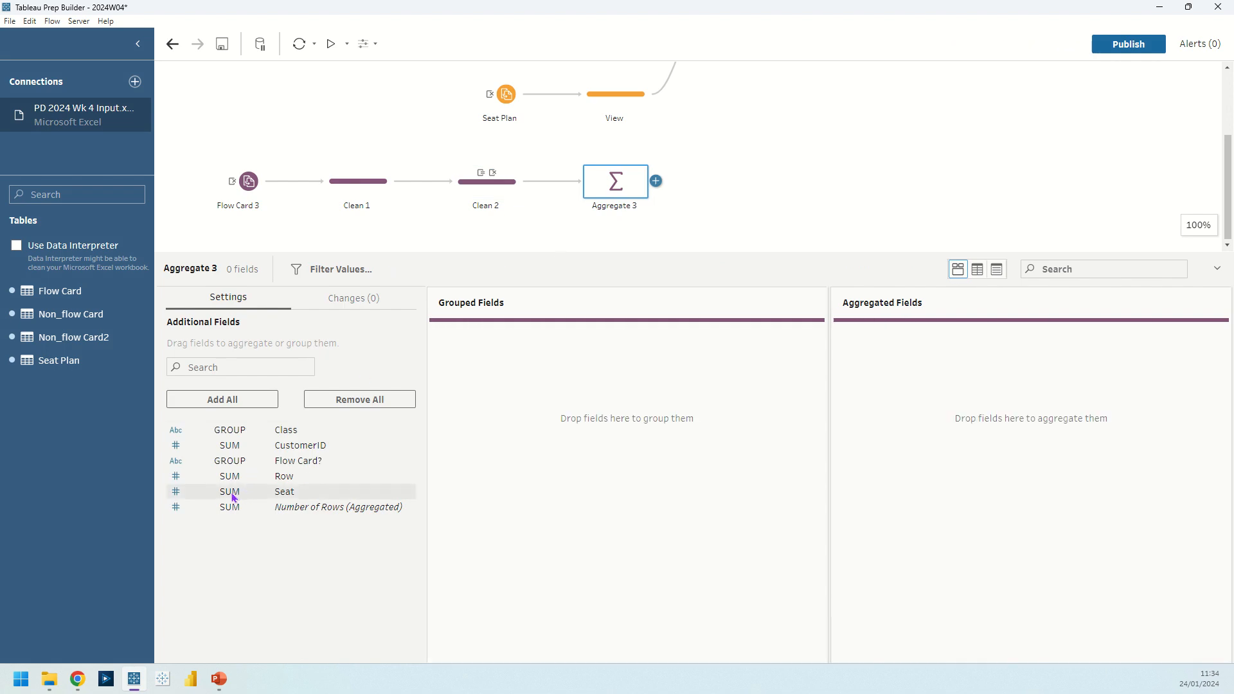
pyautogui.moveTo(287, 491); pyautogui.dragTo(463, 419)
pyautogui.moveTo(278, 479); pyautogui.dragTo(604, 403)
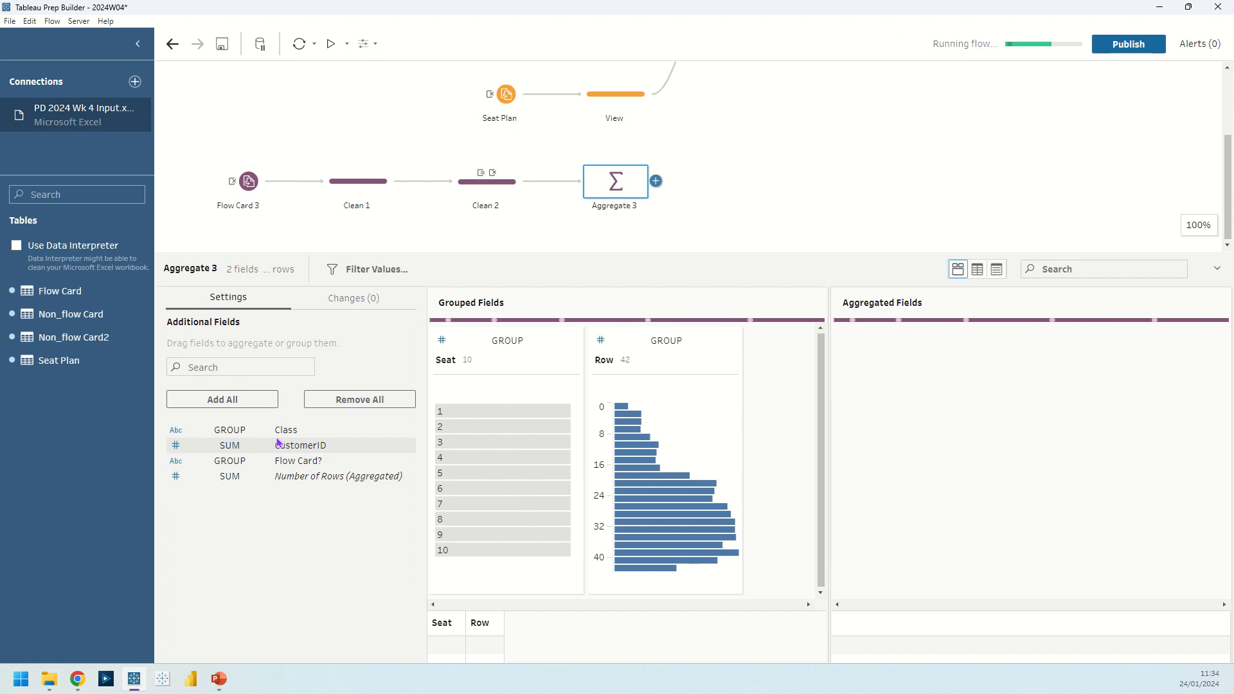
pyautogui.moveTo(283, 430); pyautogui.dragTo(626, 411)
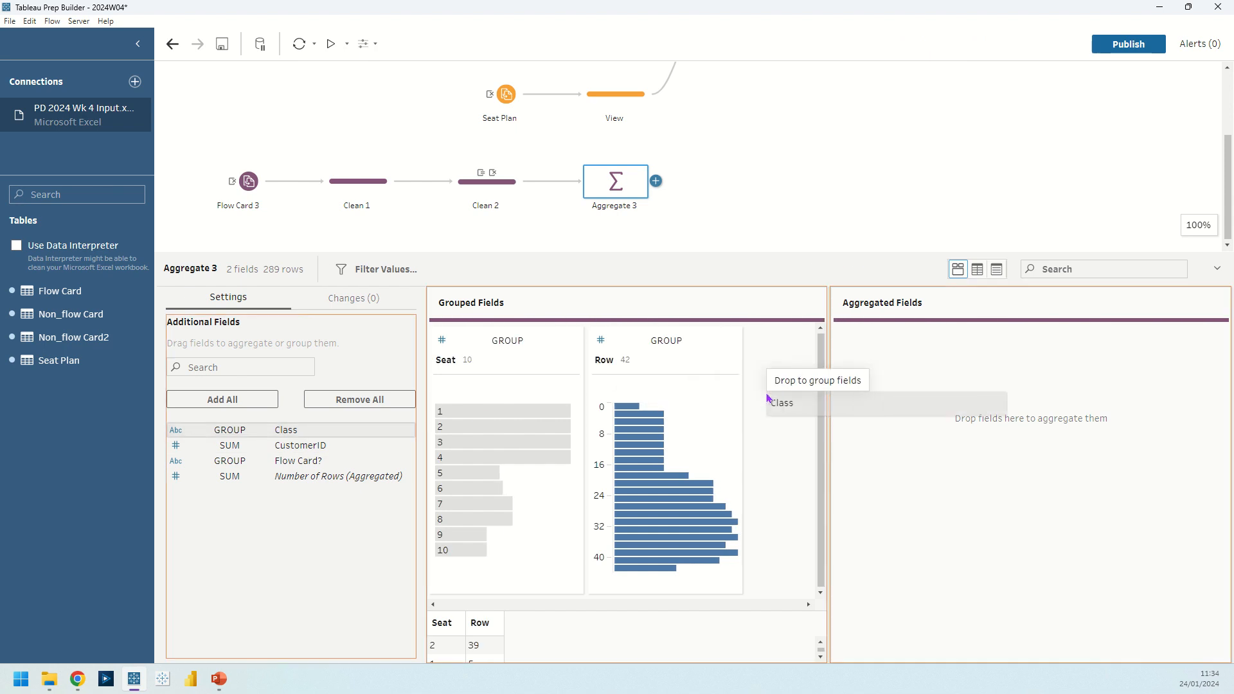
pyautogui.moveTo(768, 399); pyautogui.dragTo(767, 397)
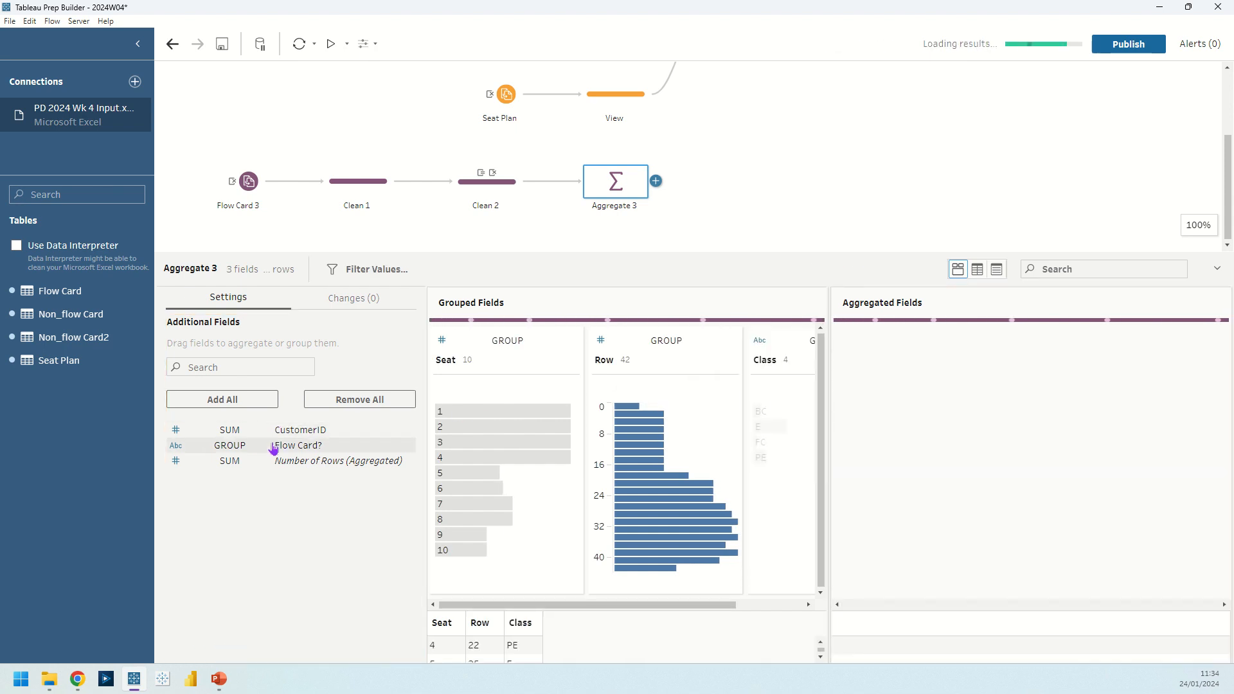
# Group the aggregate by Flow Card? as well and aggregate CustomerID as a Count
pyautogui.moveTo(276, 446); pyautogui.dragTo(540, 479)
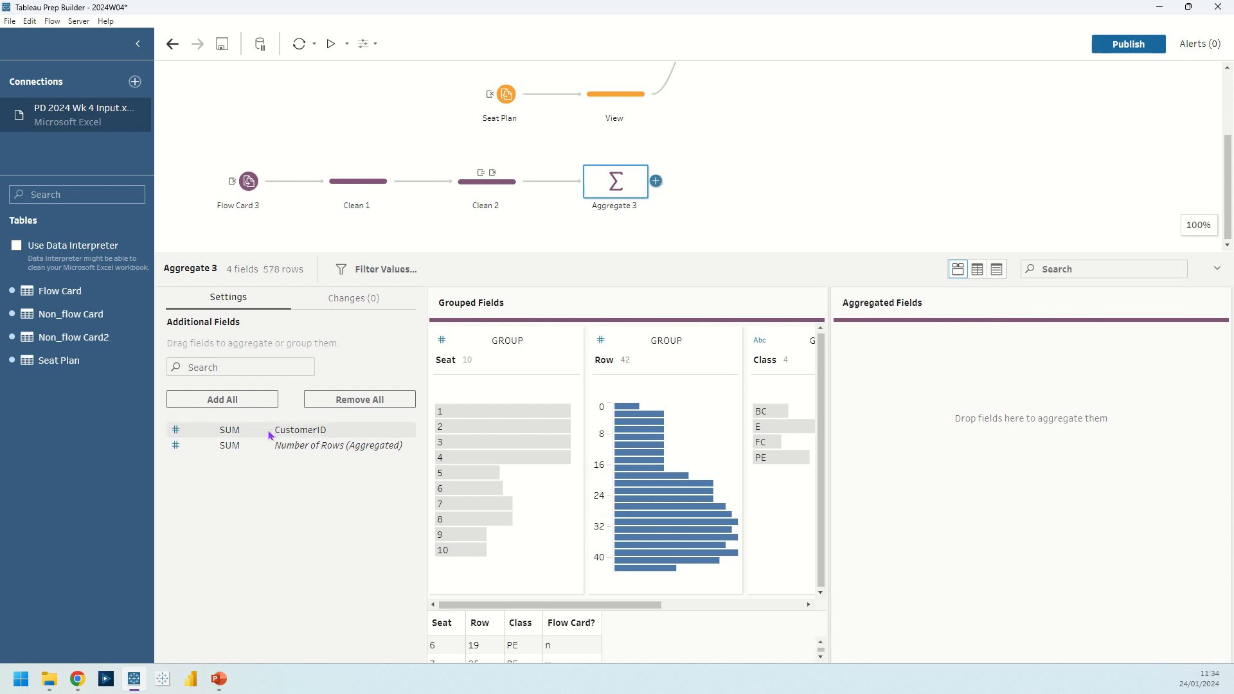
pyautogui.click(238, 436)
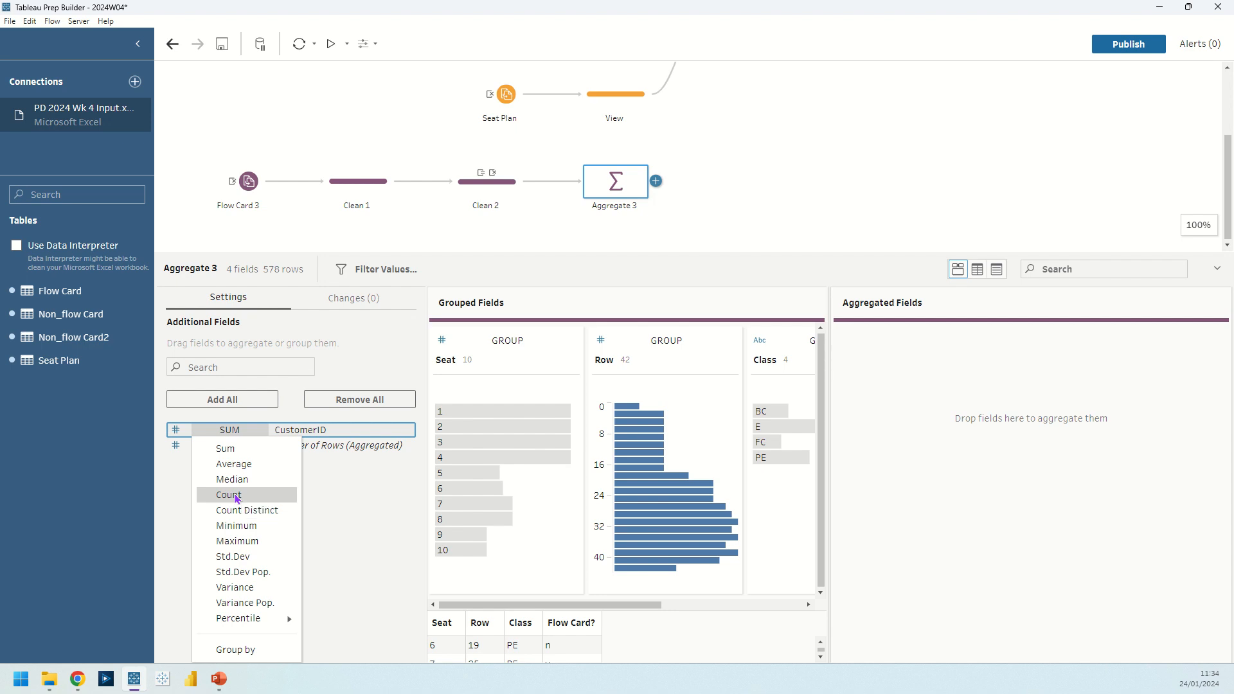
pyautogui.click(236, 496)
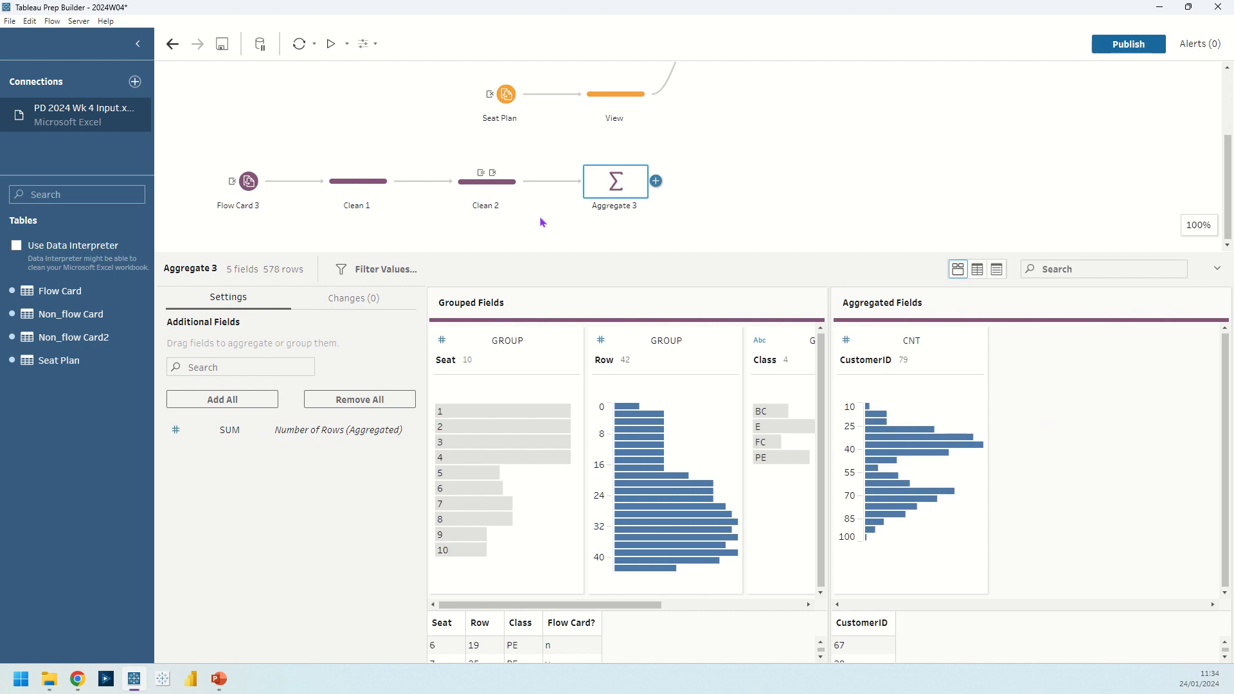
# Check the fields of the Seat Plan's View step and join that step to Aggregate 3
pyautogui.moveTo(581, 257); pyautogui.dragTo(579, 325)
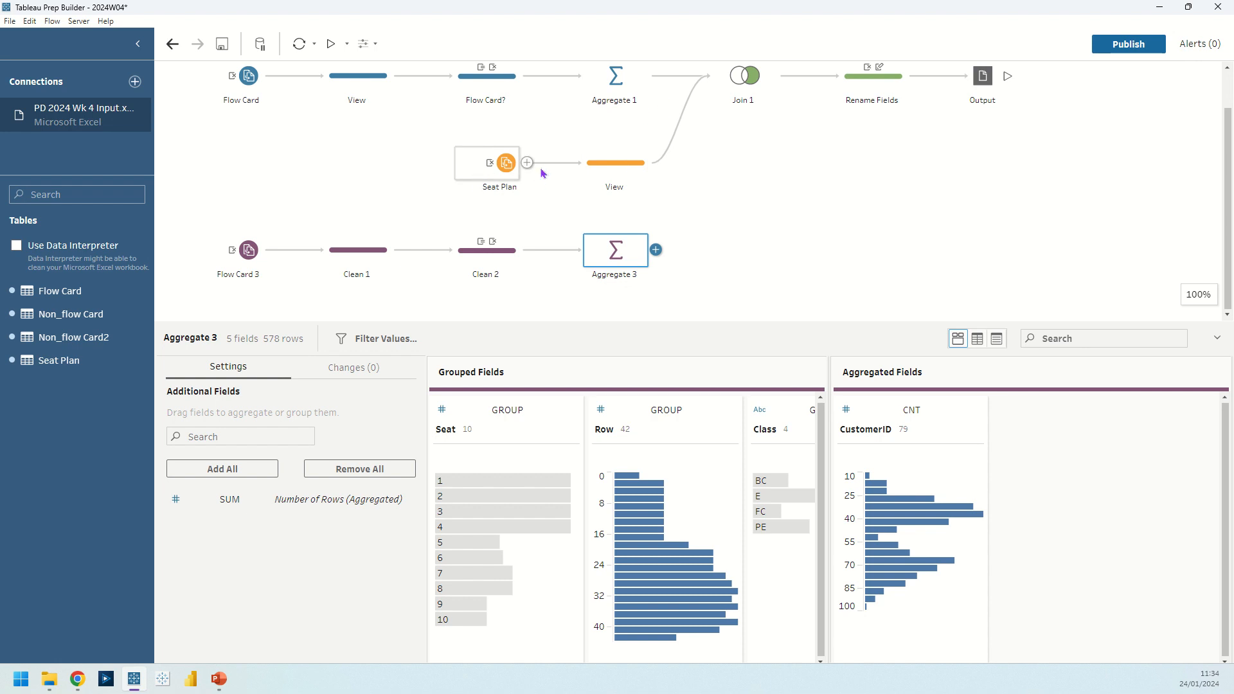
pyautogui.click(605, 174)
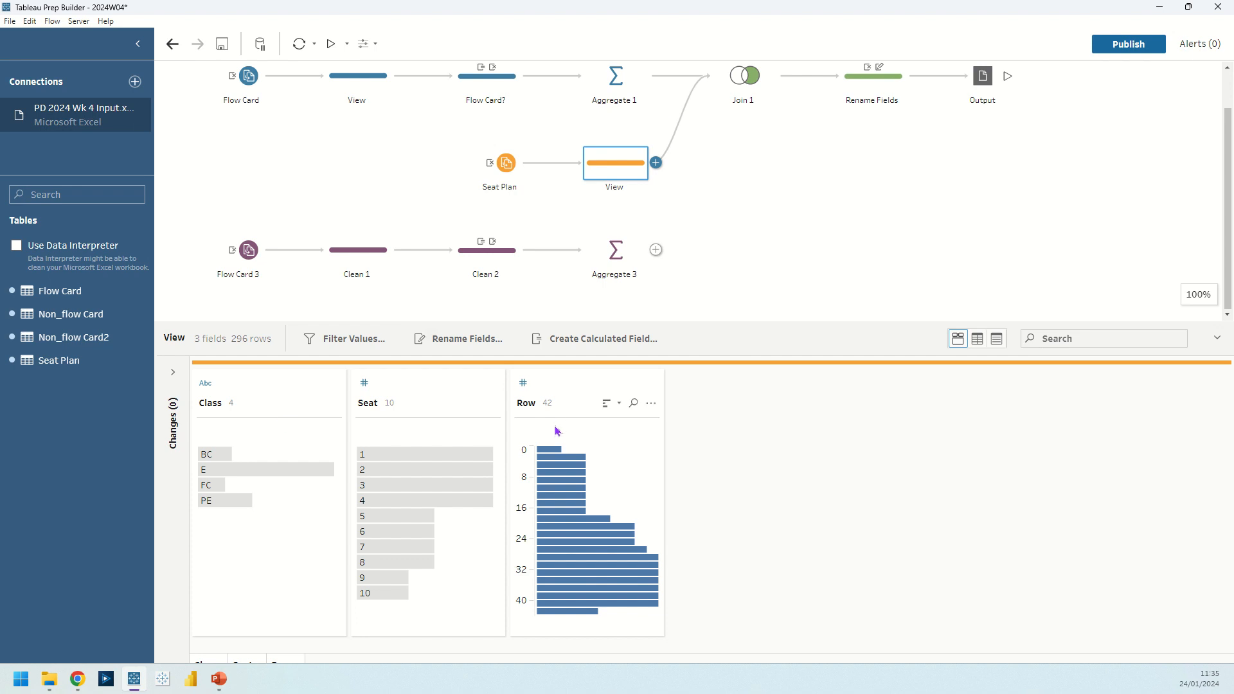
pyautogui.click(615, 257)
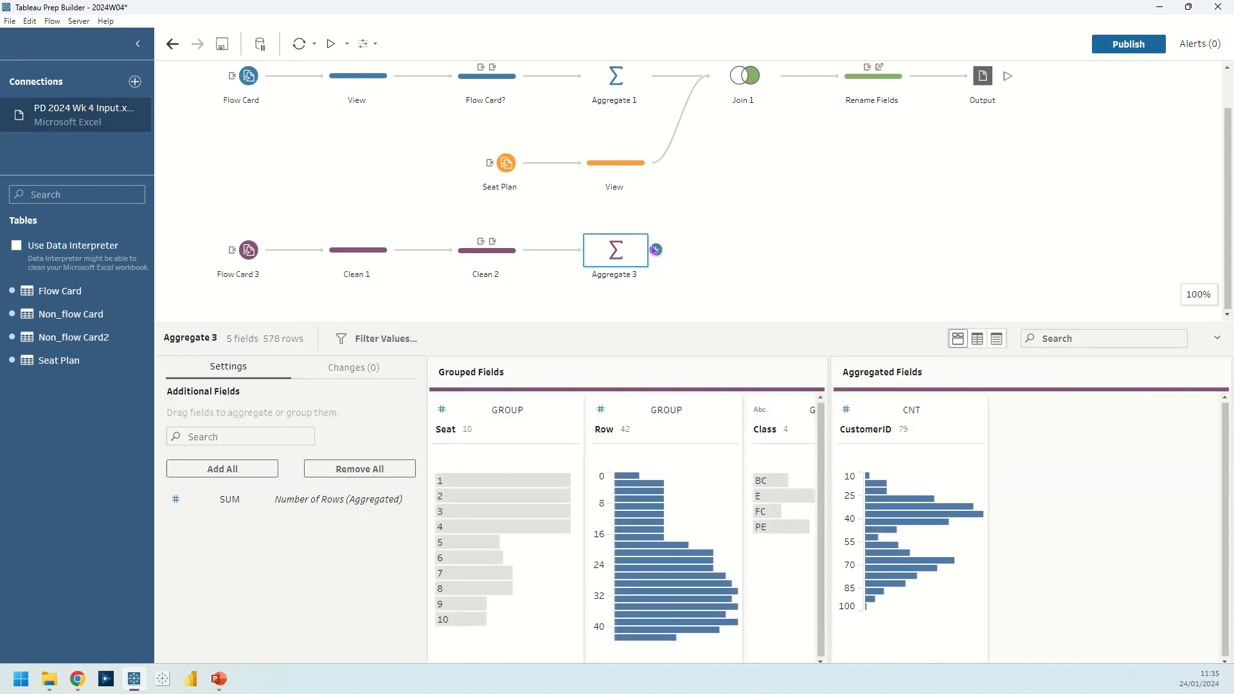
pyautogui.moveTo(625, 172); pyautogui.dragTo(786, 249)
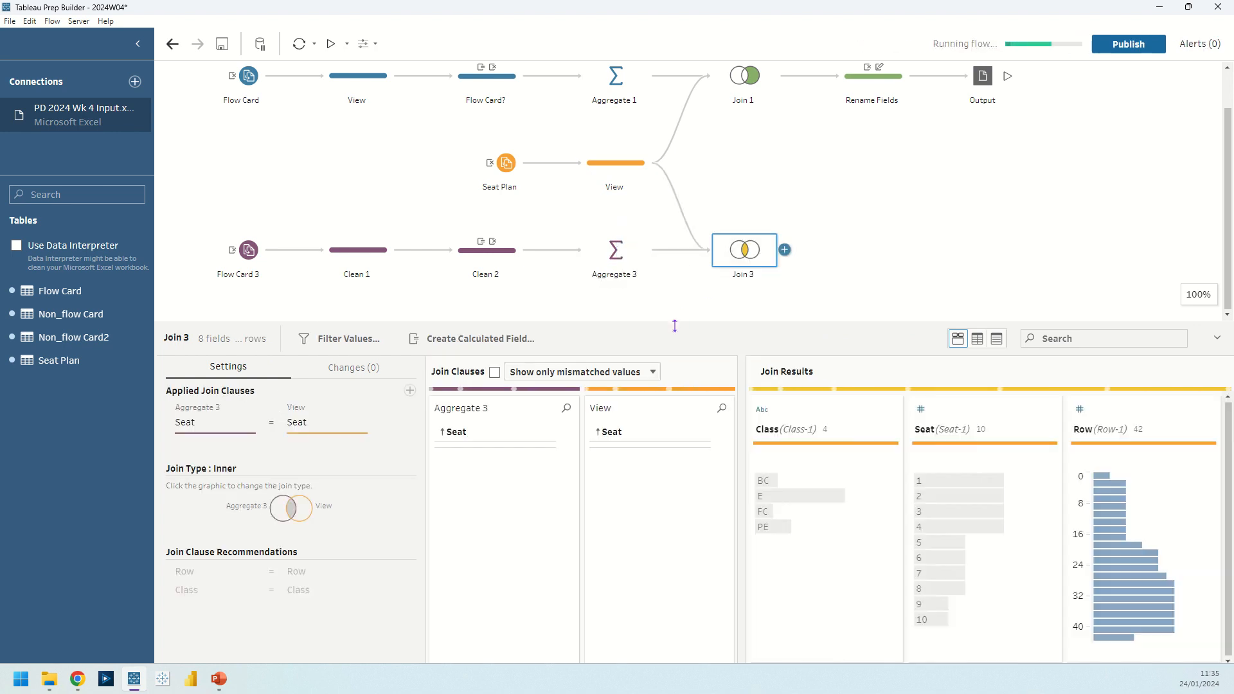
# Add the recommended clause Row = Row to the join alongside the Seat clause
pyautogui.moveTo(675, 326); pyautogui.dragTo(689, 225)
pyautogui.moveTo(245, 614)
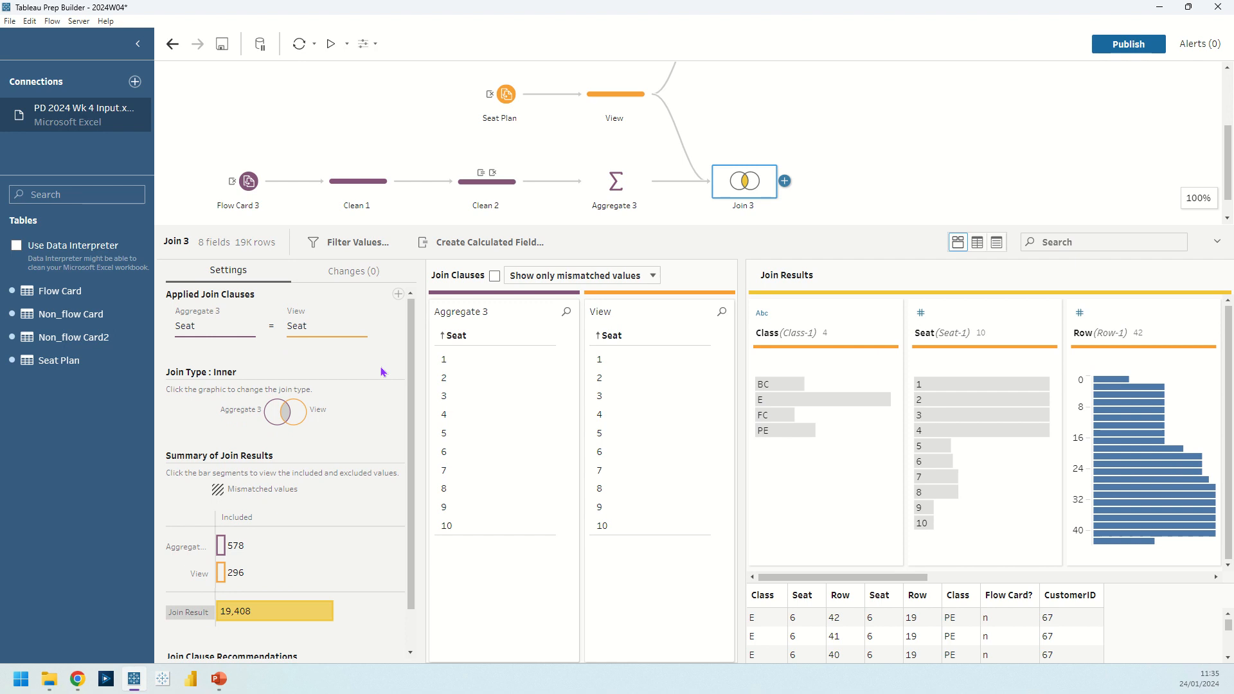
pyautogui.moveTo(476, 226); pyautogui.dragTo(533, 154)
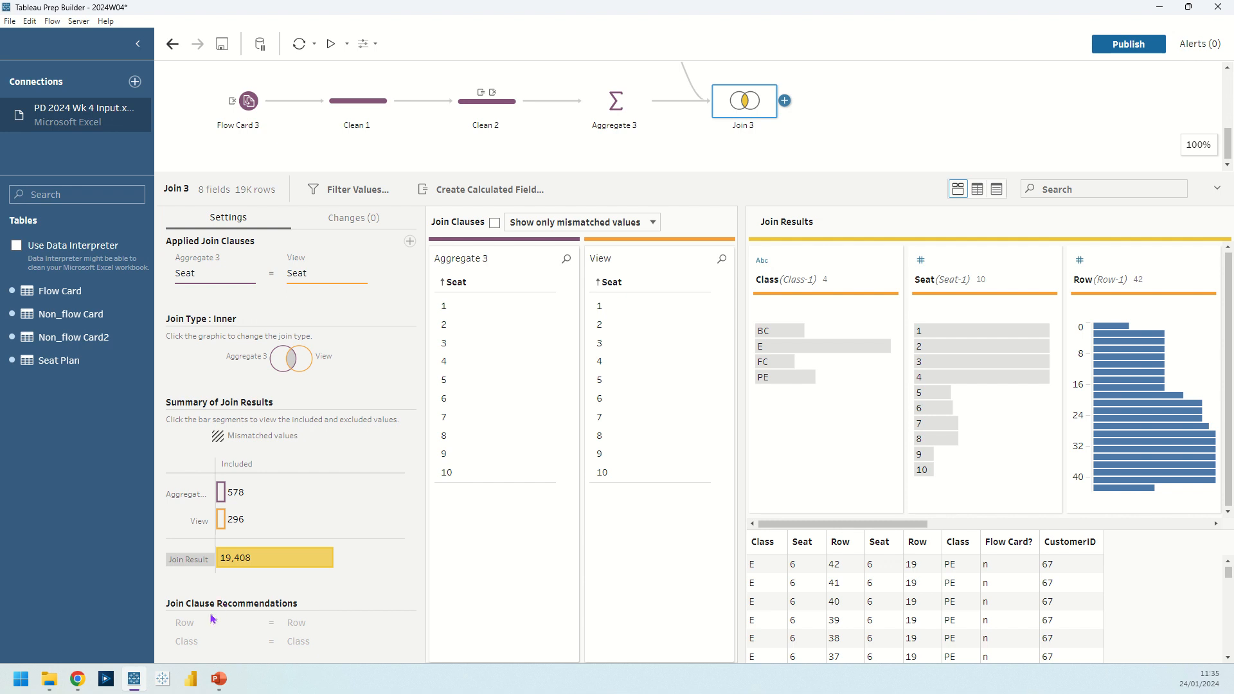
pyautogui.moveTo(281, 628)
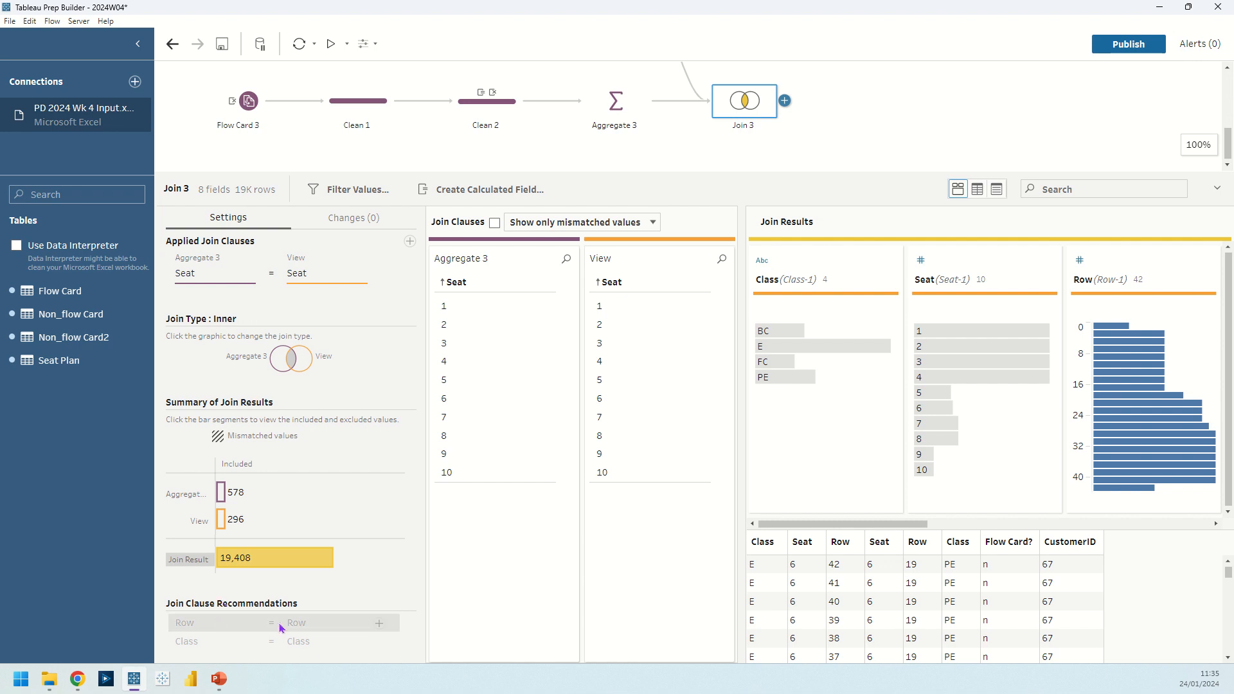
pyautogui.click(374, 627)
# Try adding Class = Class as a third join clause, and remove that clause again
pyautogui.moveTo(377, 652)
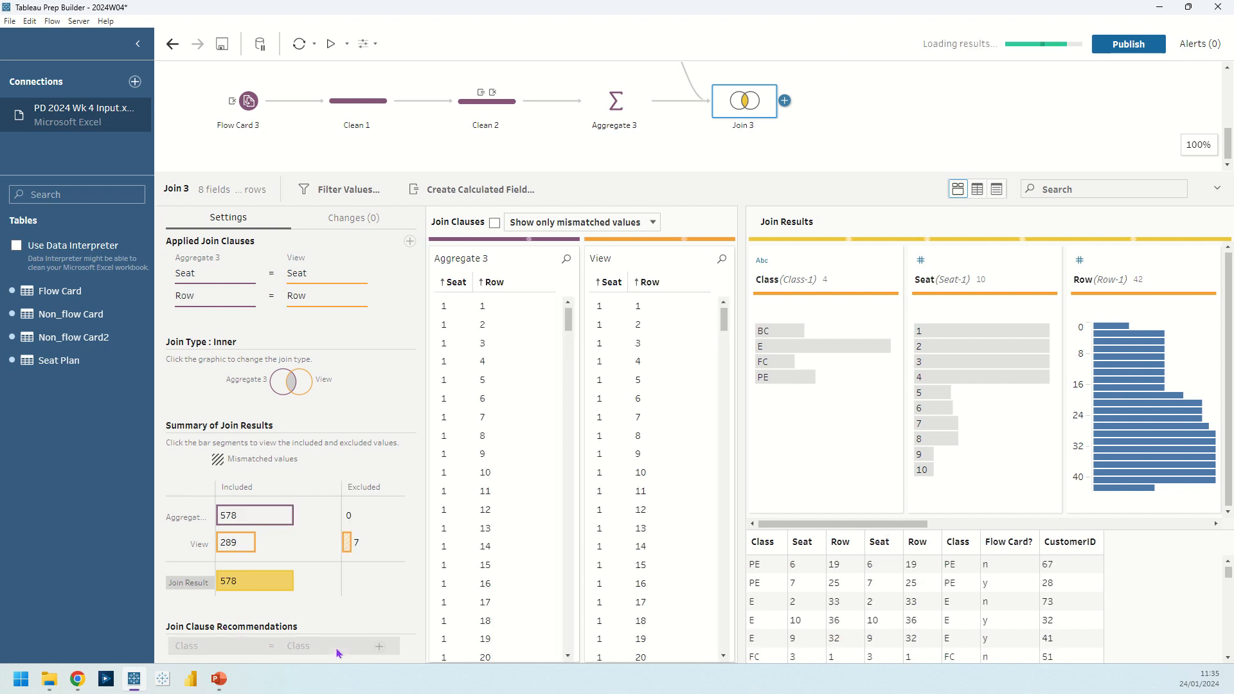
pyautogui.click(378, 649)
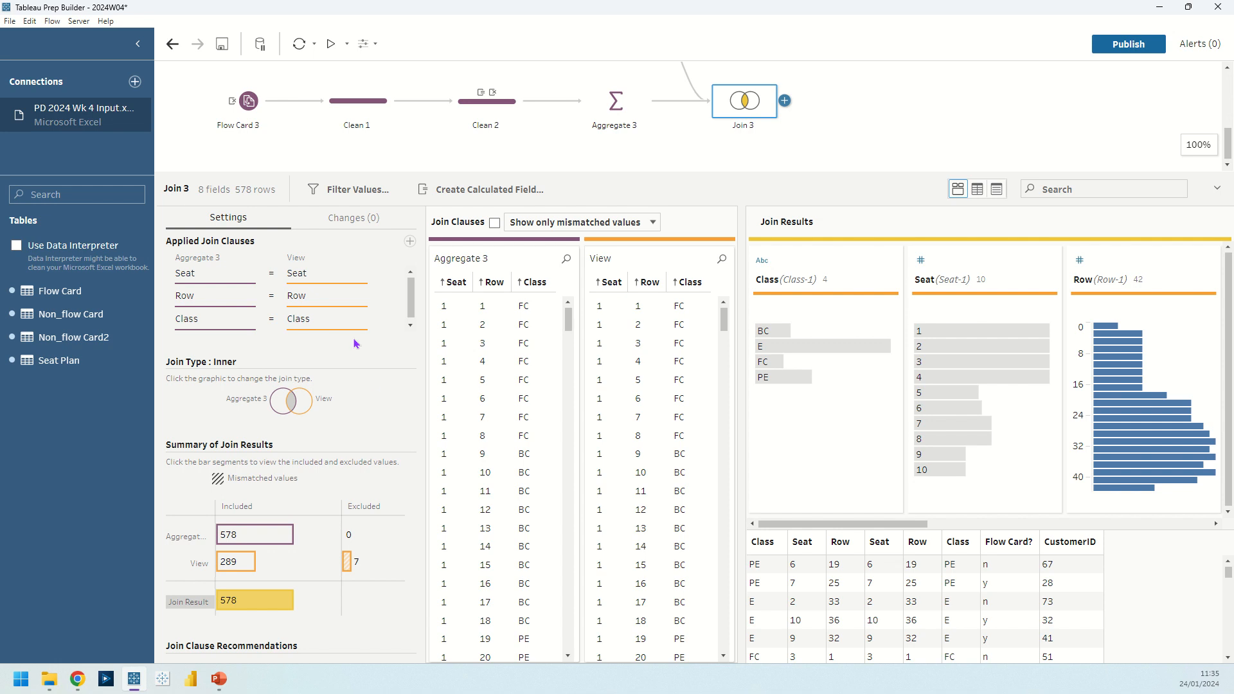
pyautogui.moveTo(360, 333)
pyautogui.click(376, 319)
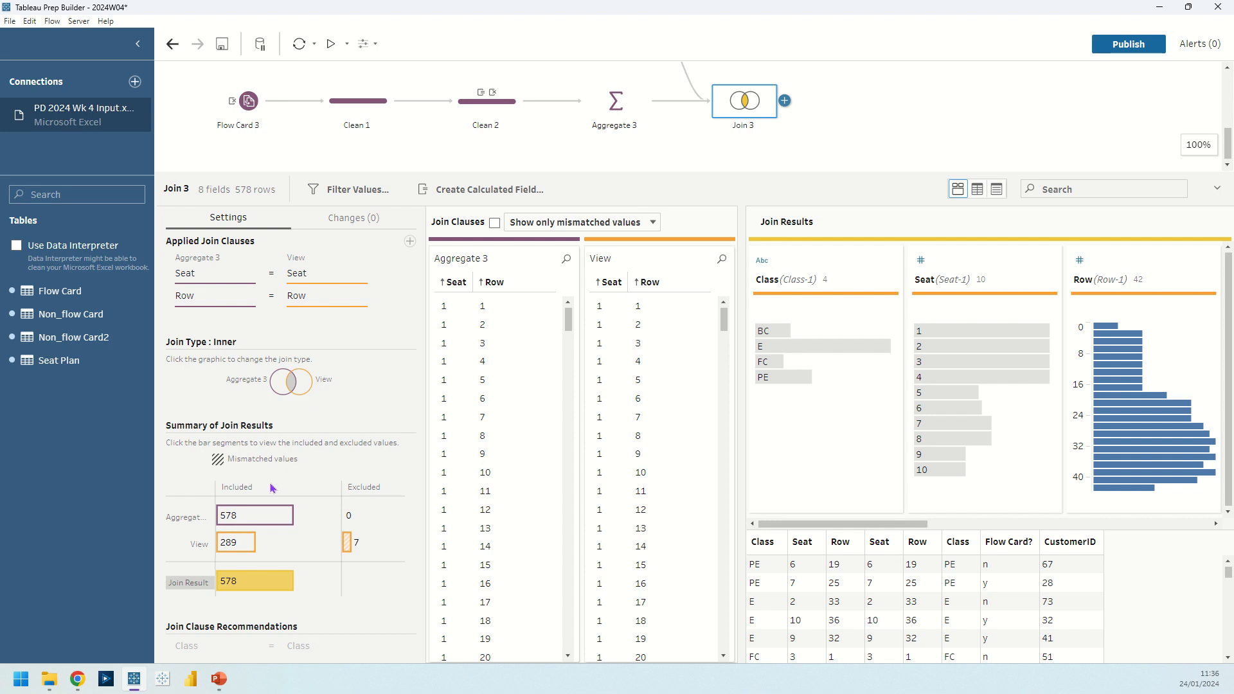
# Review the summary of join results and set the join type to Right unmatched only, keeping only seat plan rows without bookings
pyautogui.moveTo(237, 518)
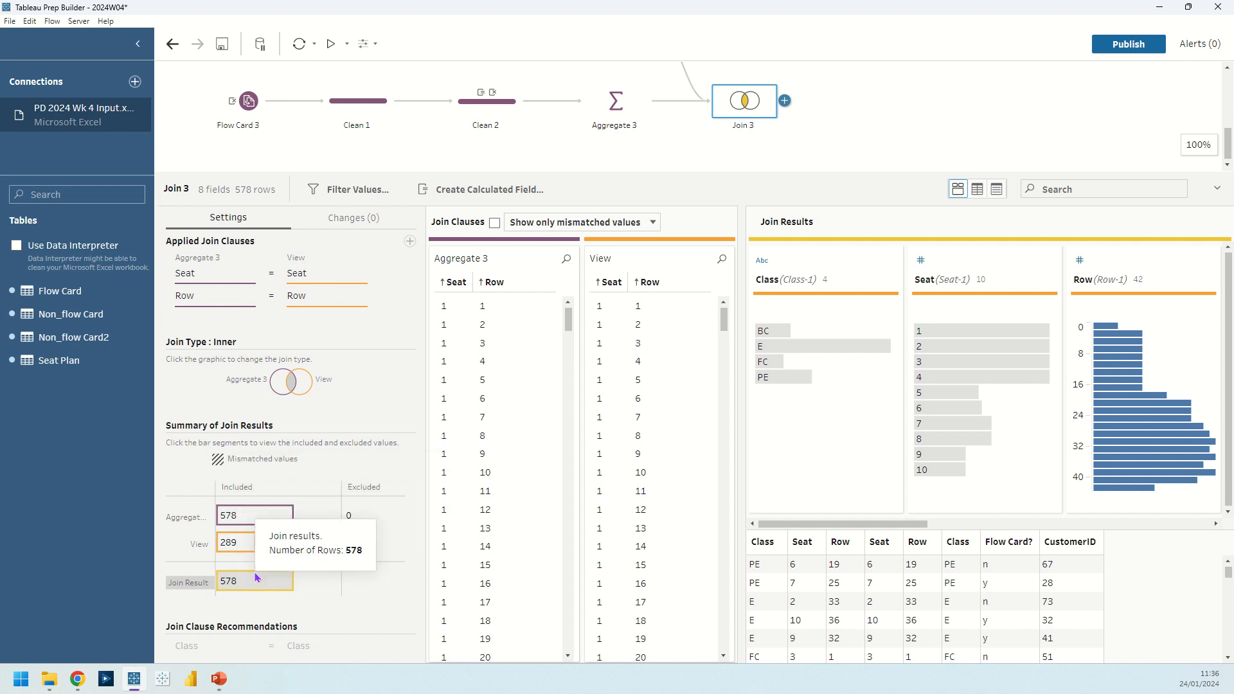
pyautogui.click(286, 576)
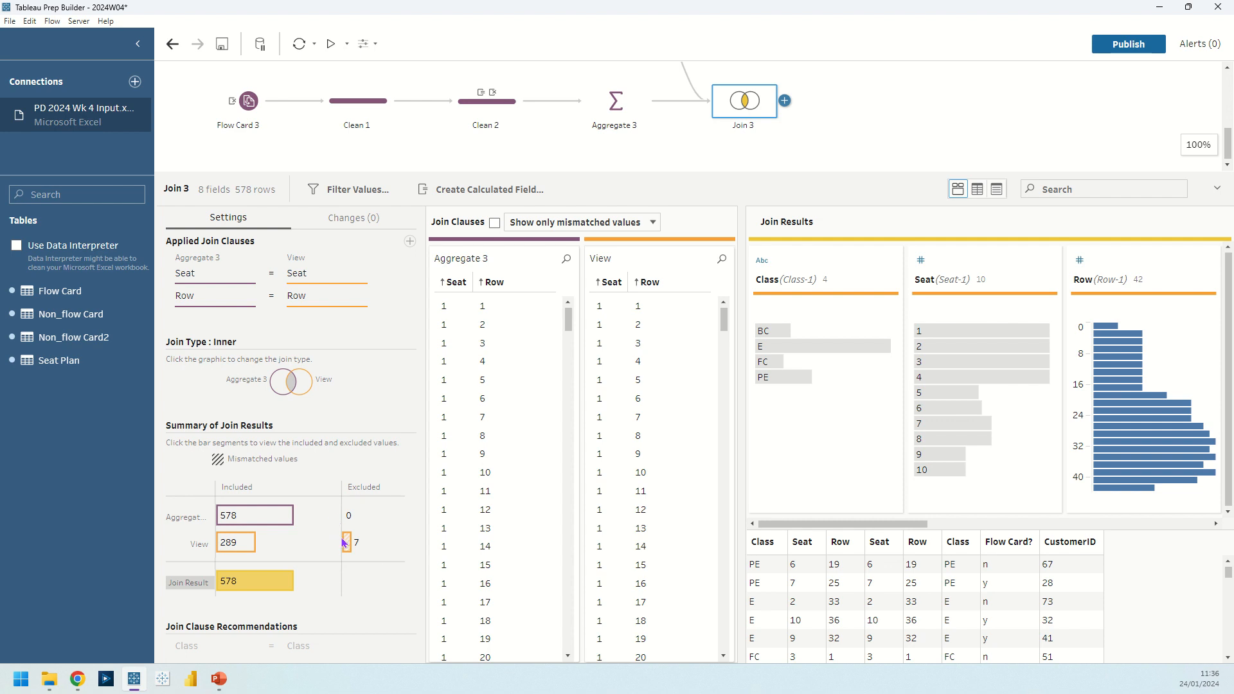
pyautogui.moveTo(346, 548)
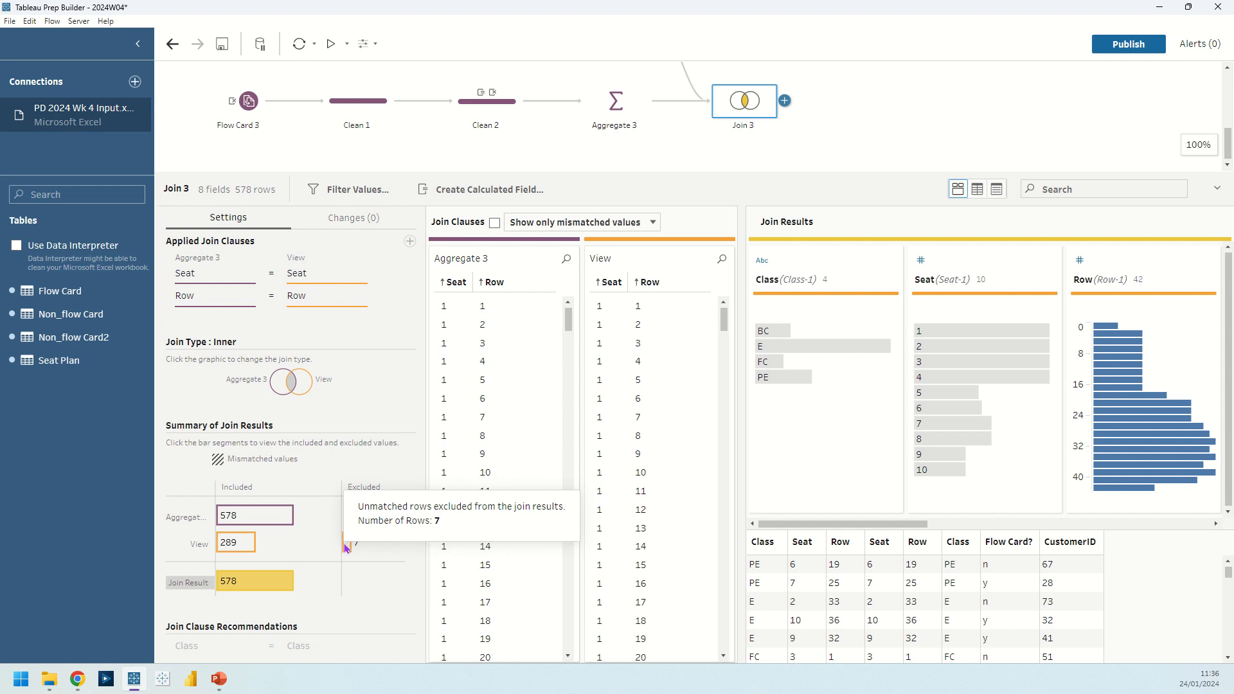
pyautogui.moveTo(256, 586)
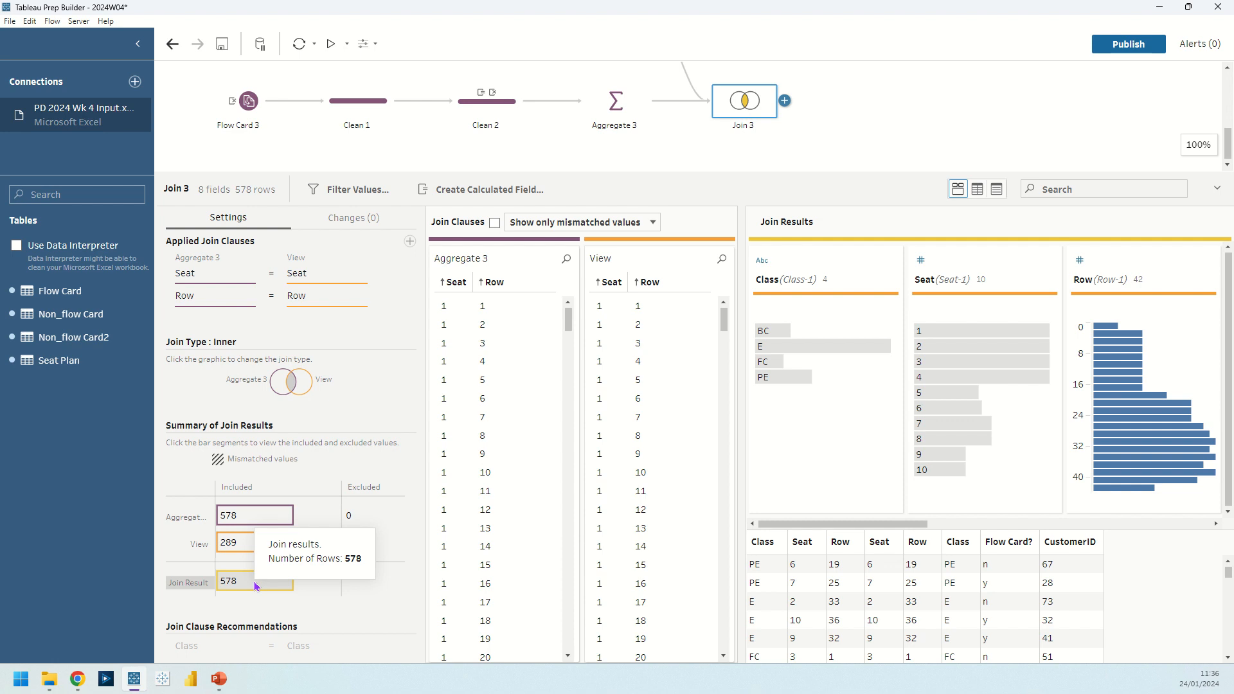
pyautogui.click(306, 381)
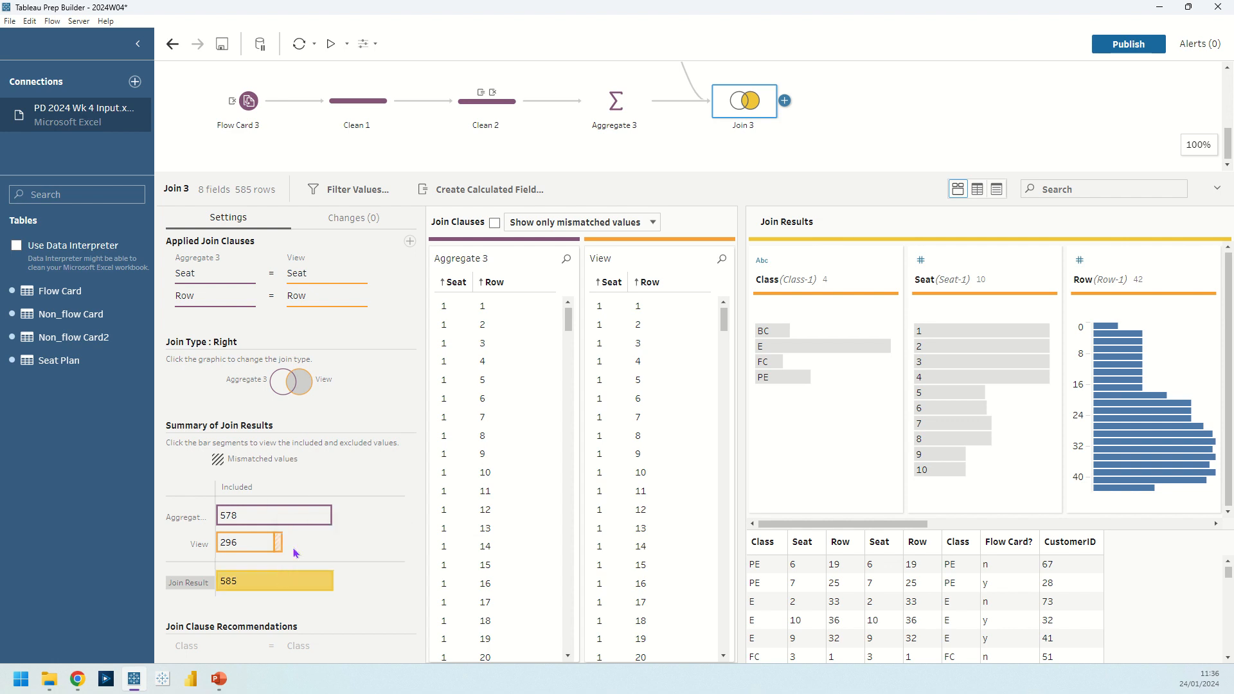
pyautogui.click(292, 383)
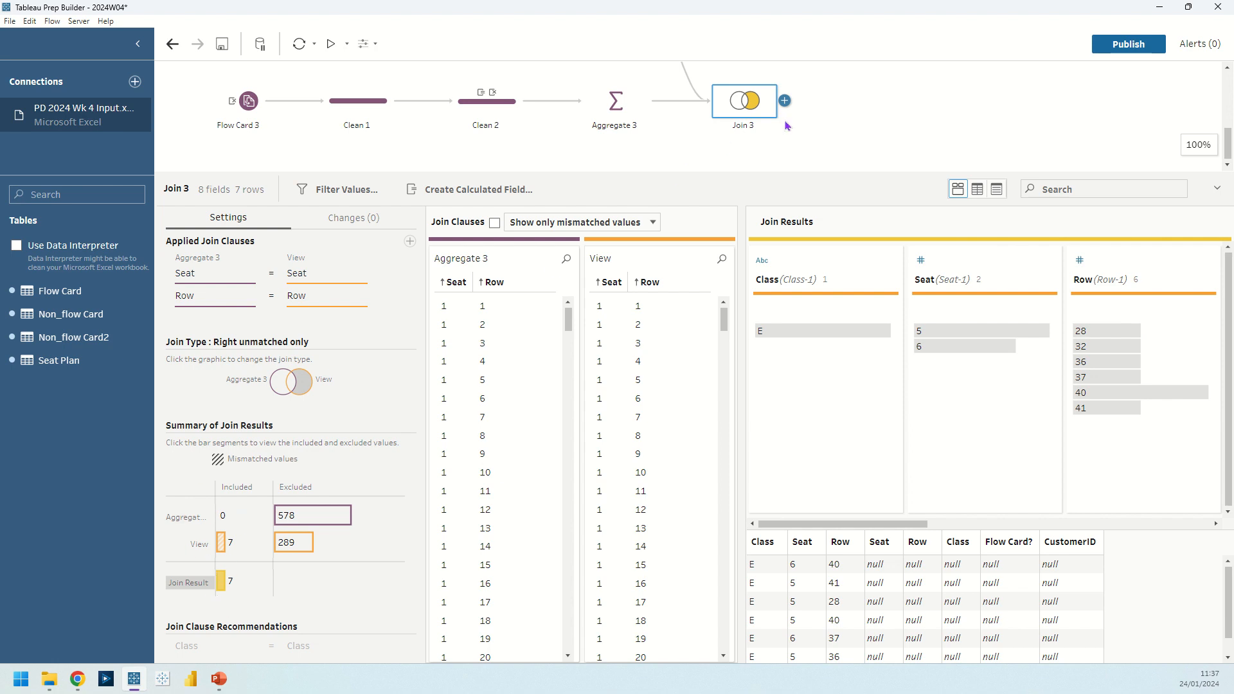
# Add a clean step after Join 3 and remove its Seat, Row, Class, Flow Card? and CustomerID fields, keeping the fields ending in -1
pyautogui.click(784, 101)
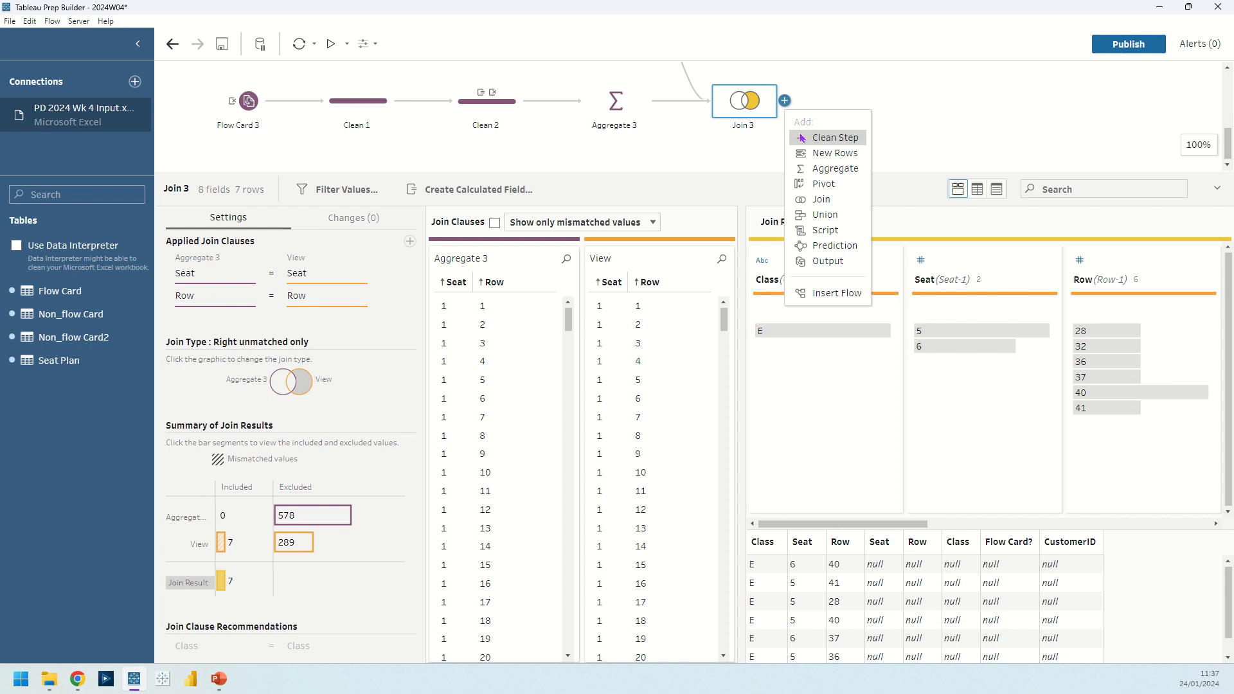
pyautogui.click(802, 138)
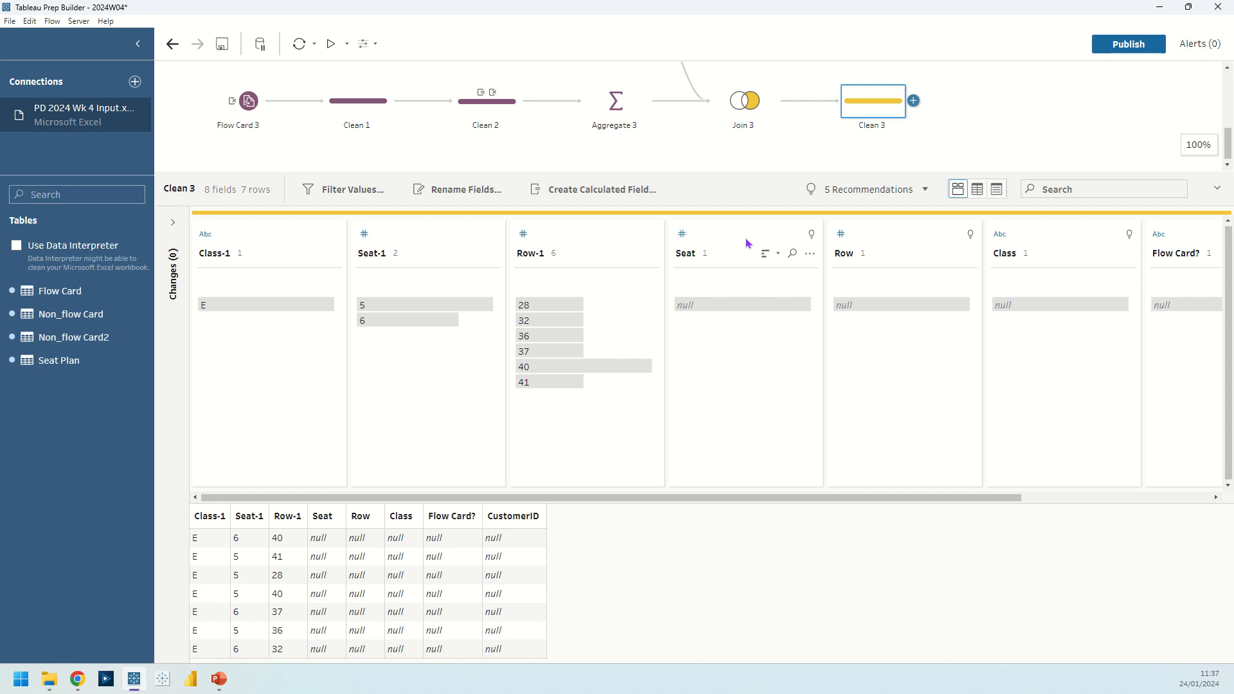
pyautogui.click(998, 189)
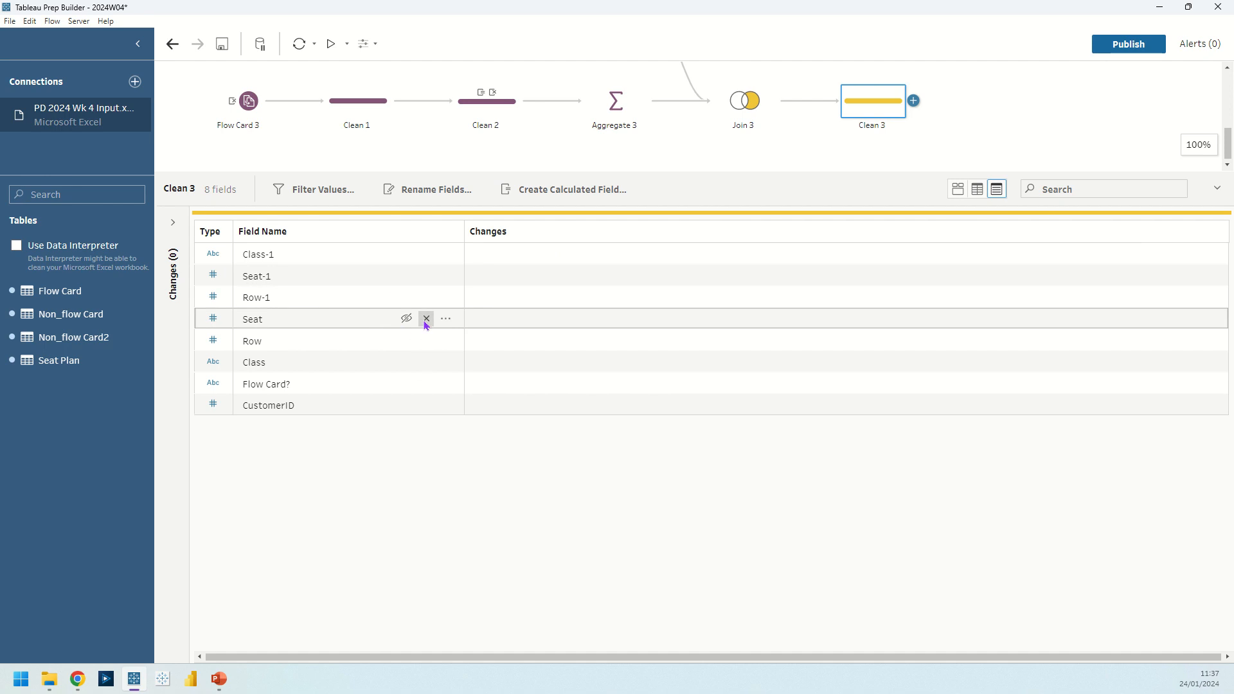
pyautogui.click(426, 319)
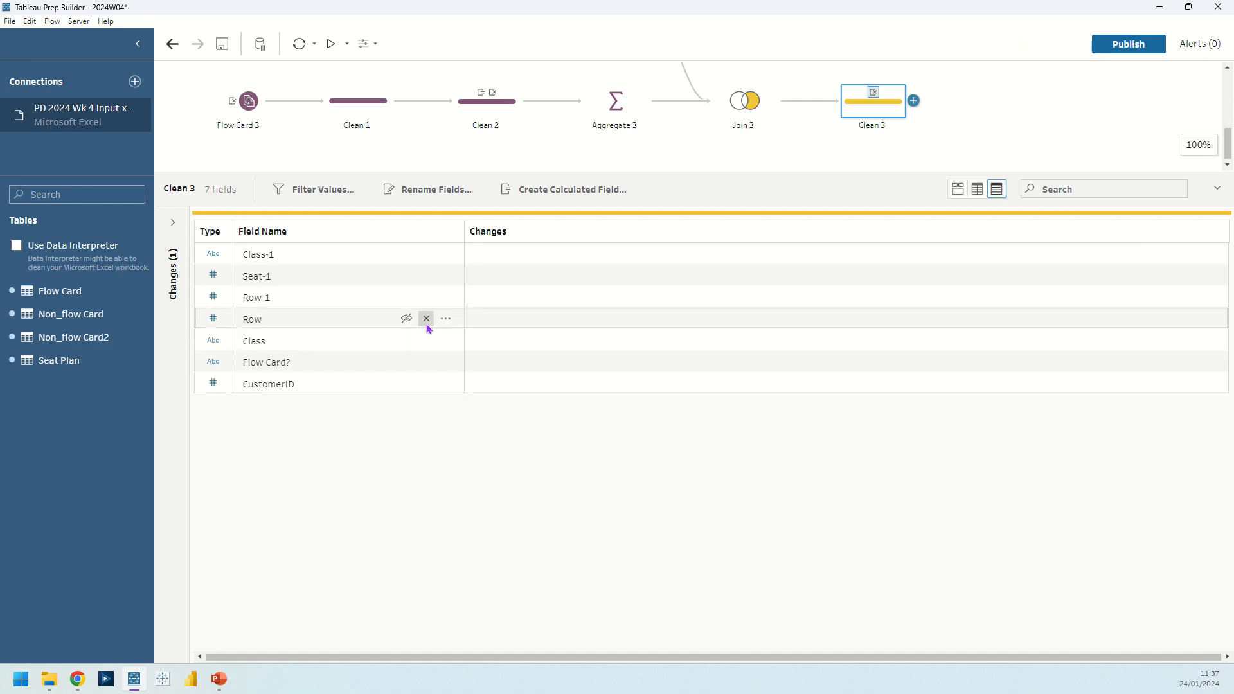
pyautogui.click(426, 320)
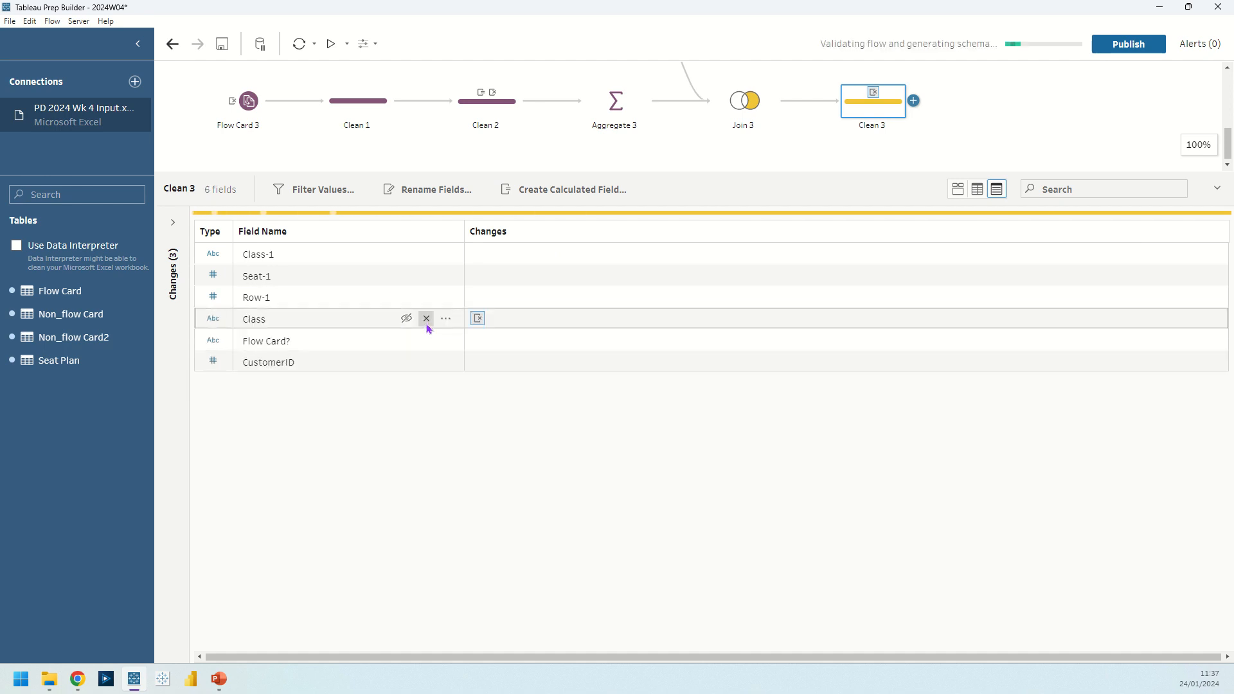
pyautogui.click(427, 320)
pyautogui.click(427, 320)
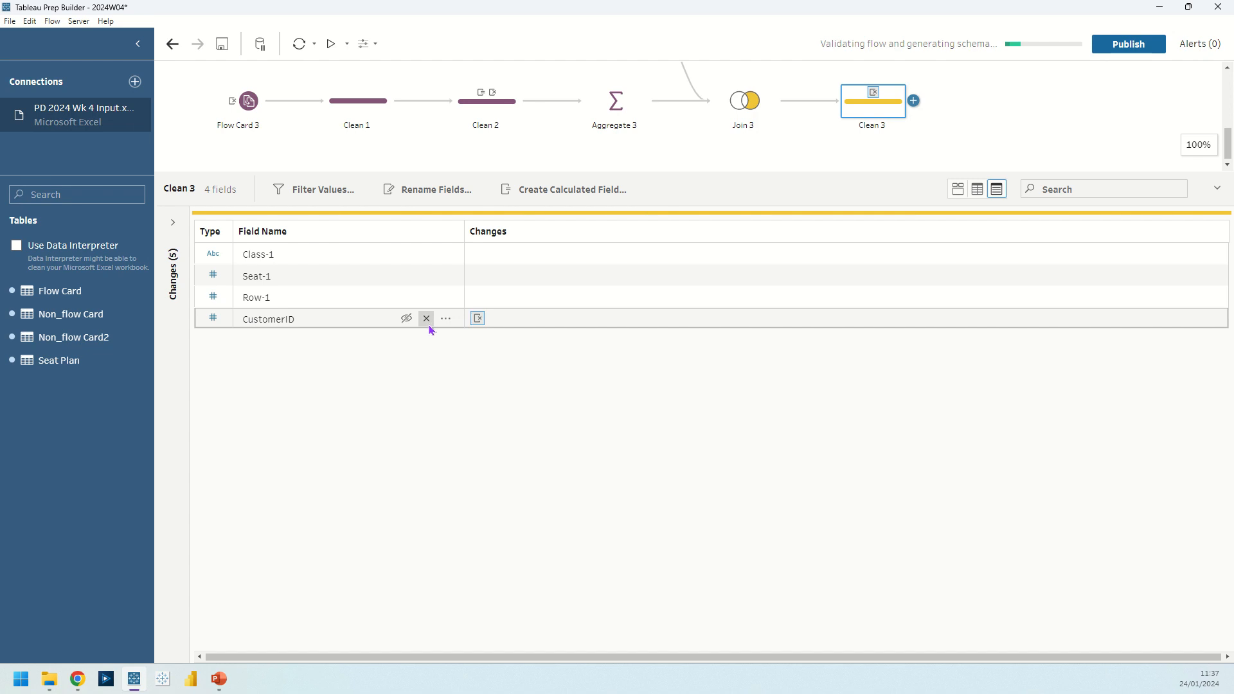
pyautogui.click(957, 189)
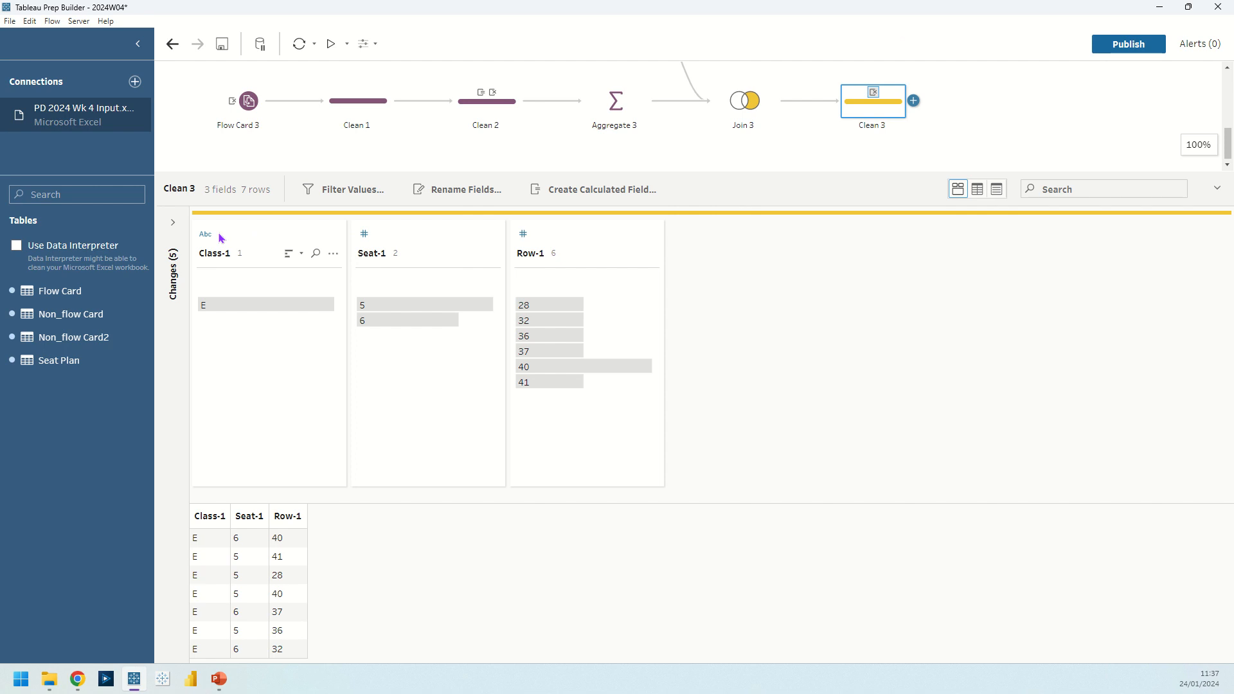
# Bulk-rename the Clean 3 fields by replacing the text -1 with nothing, review the profile, and return to the whole flow
pyautogui.click(427, 191)
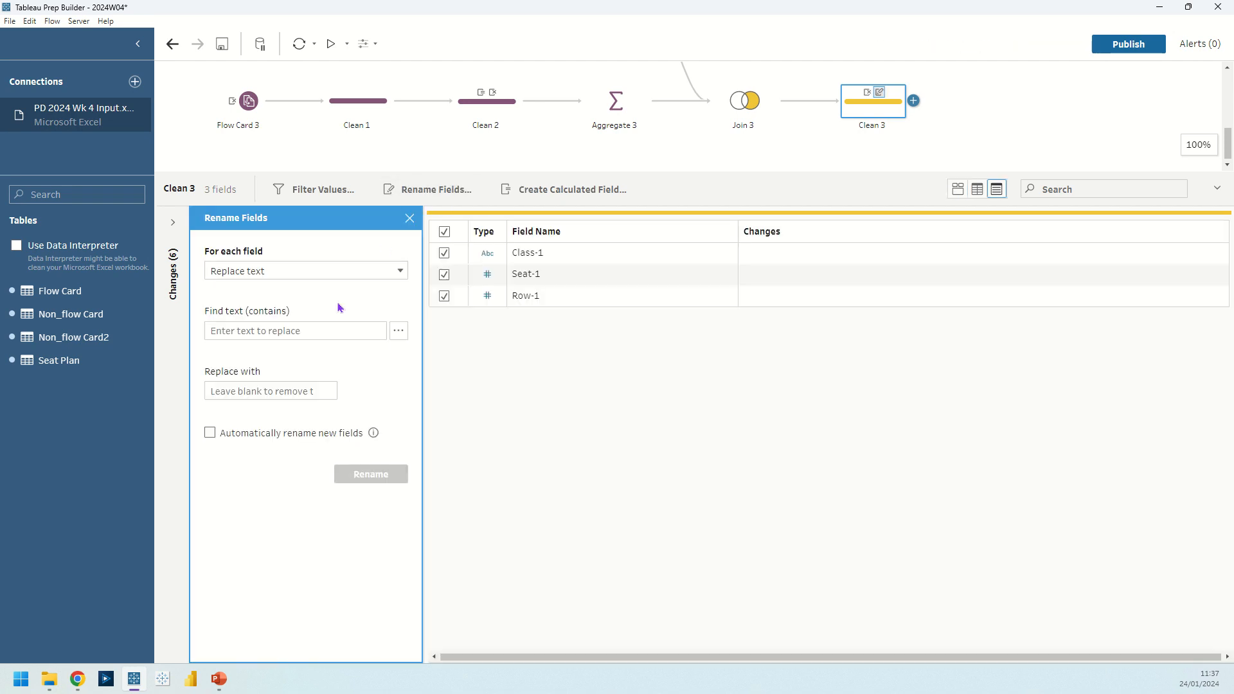
pyautogui.click(331, 327)
pyautogui.write('-')
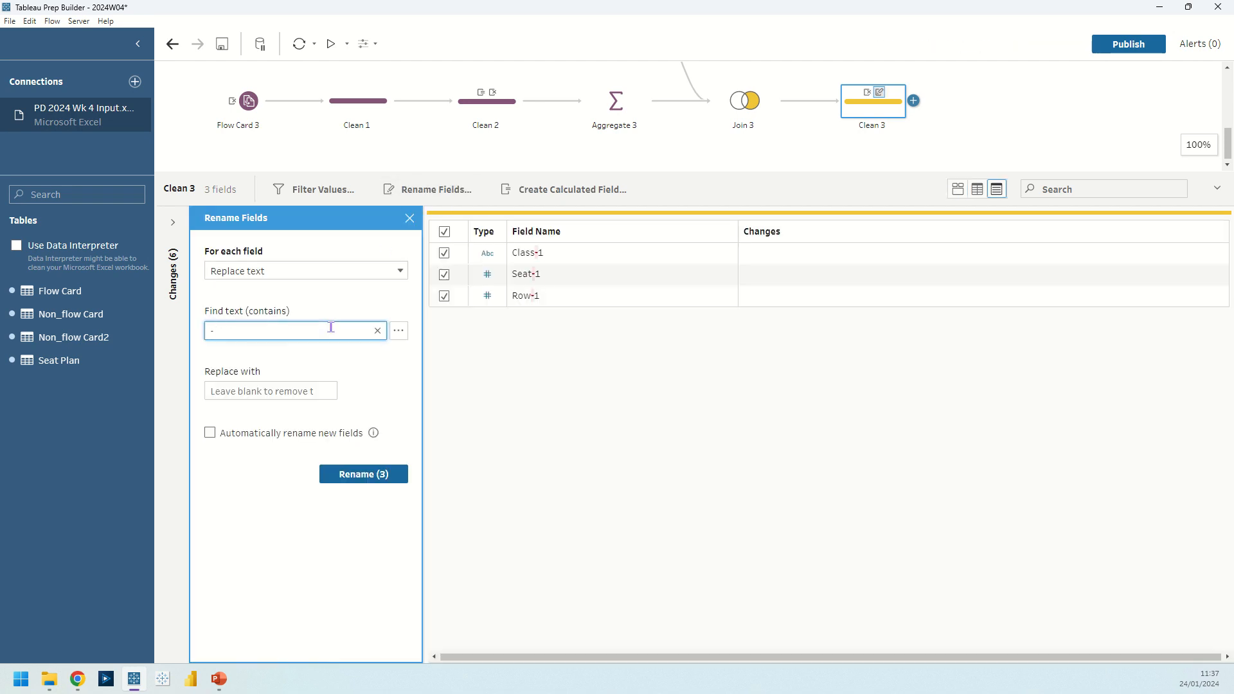
pyautogui.write('1')
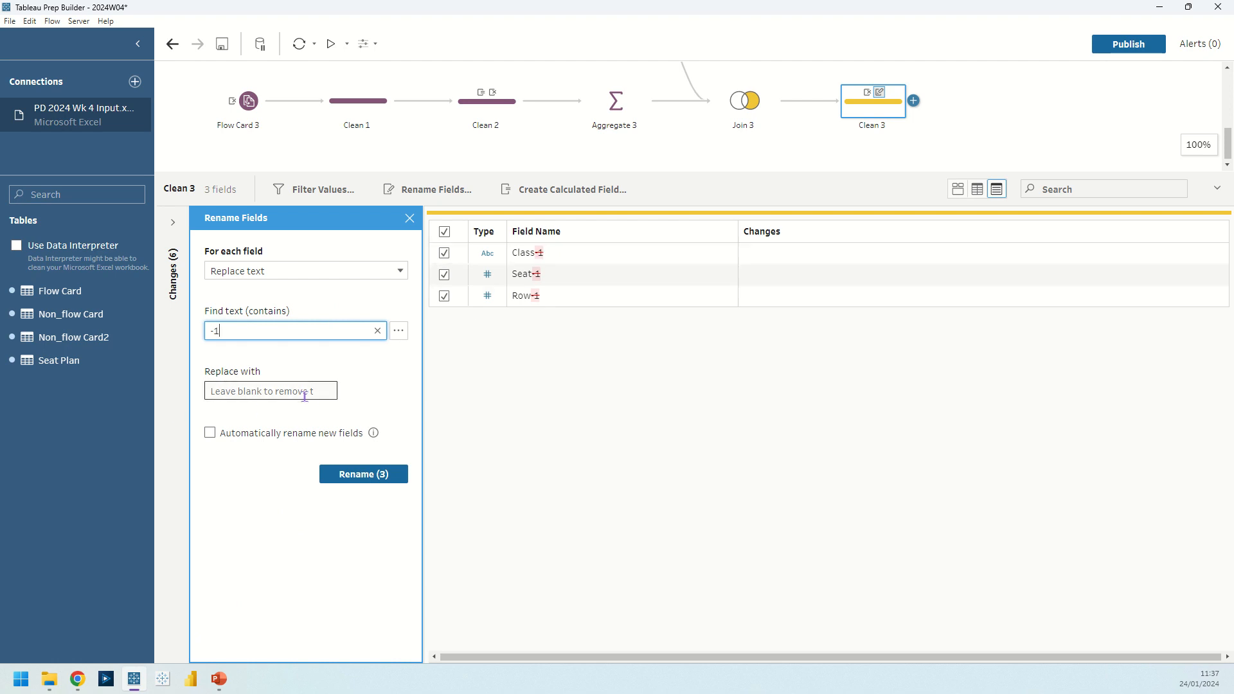
pyautogui.click(380, 479)
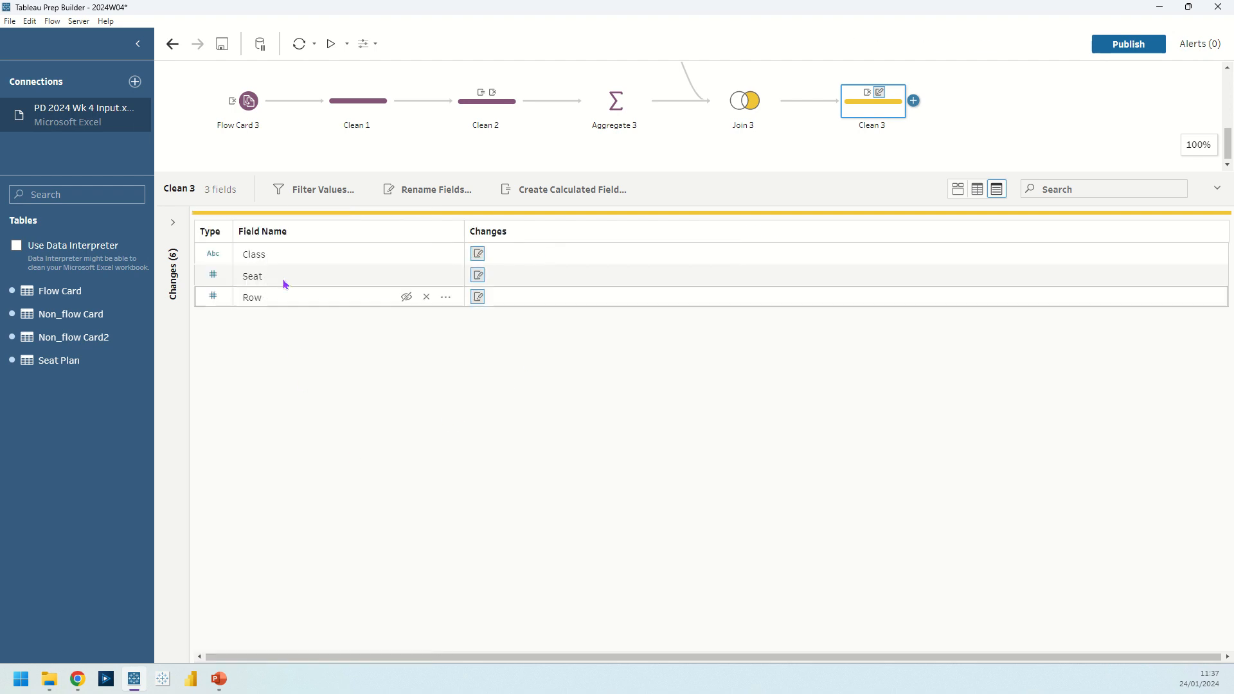
pyautogui.click(958, 189)
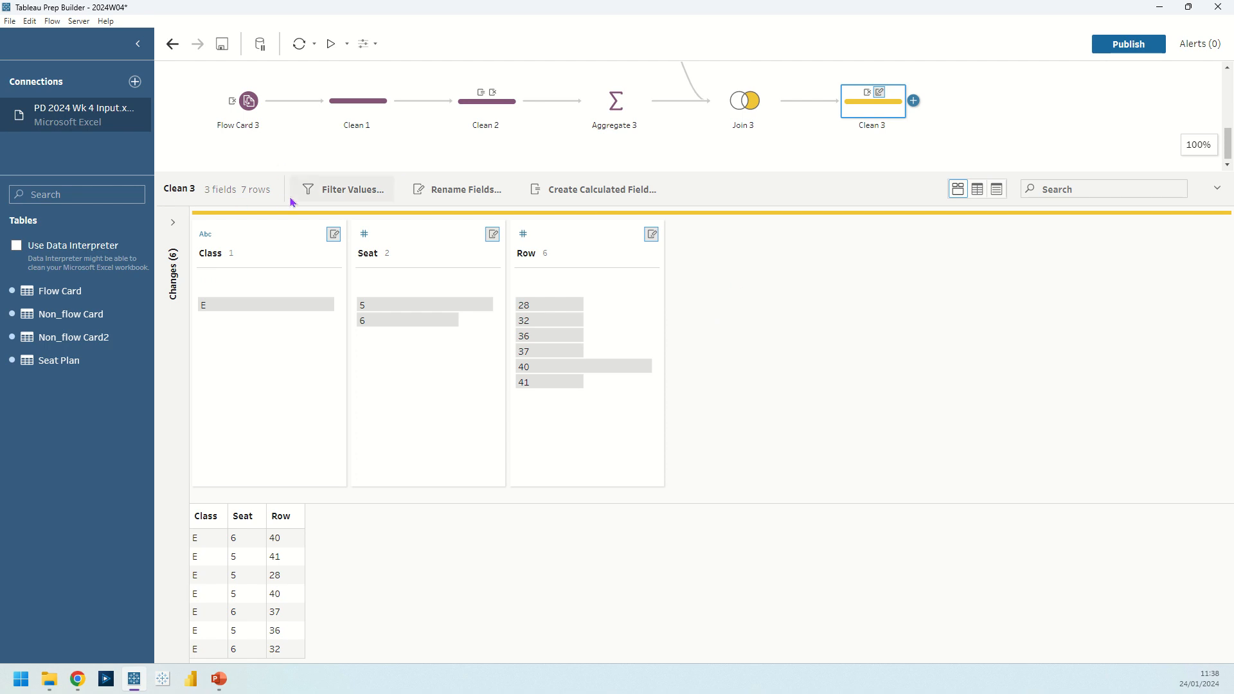
pyautogui.click(273, 168)
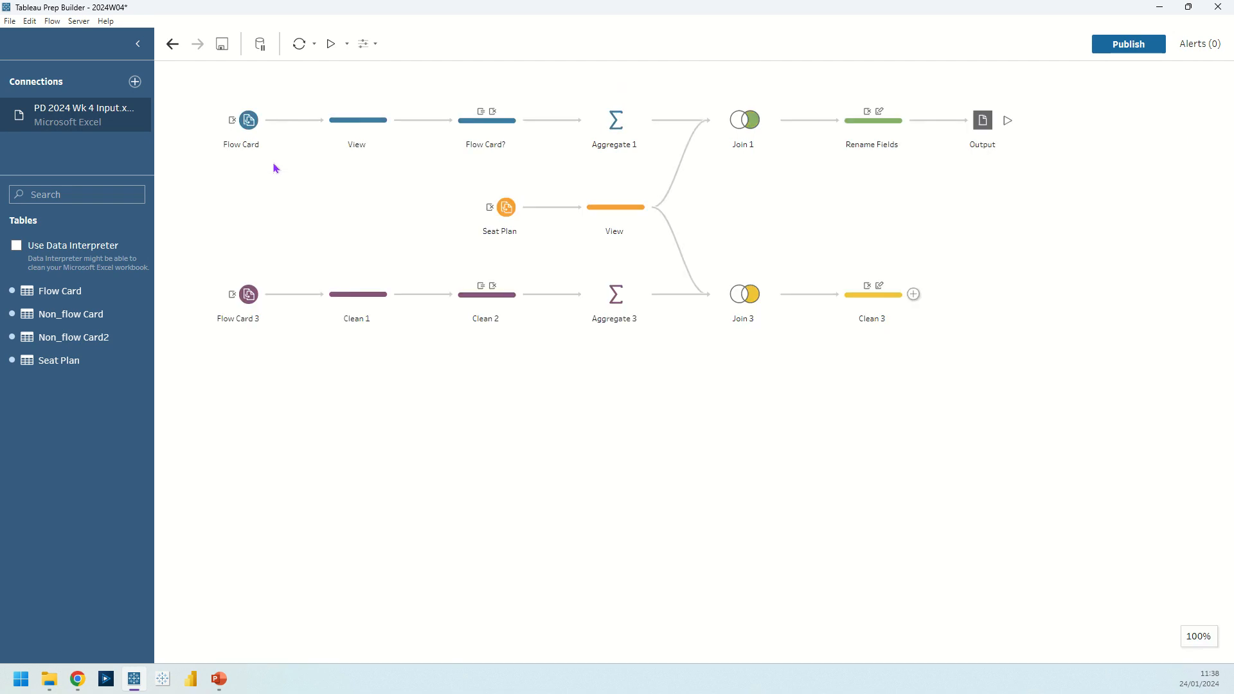